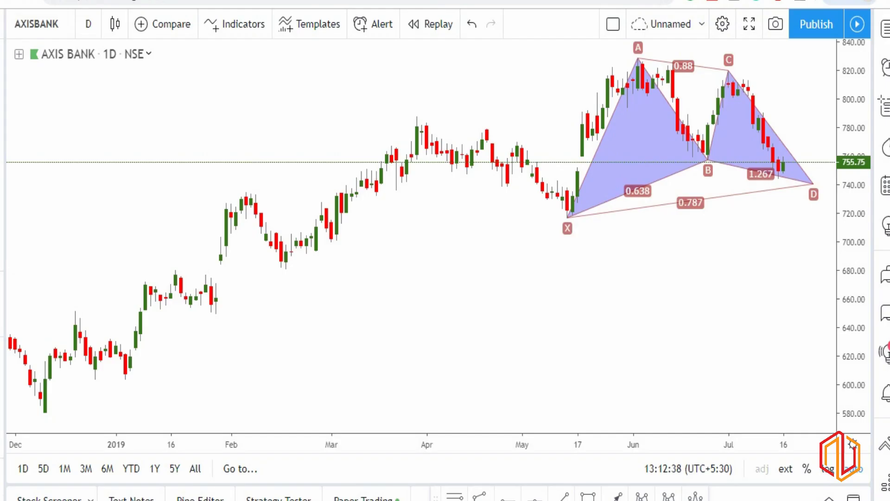
Examine the XABCD harmonic pattern on the AXISBANK daily chart, especially the projected reversal point D
{"action": "scroll", "coordinate": [585, 318], "scroll_direction": "down", "scroll_amount": 3}
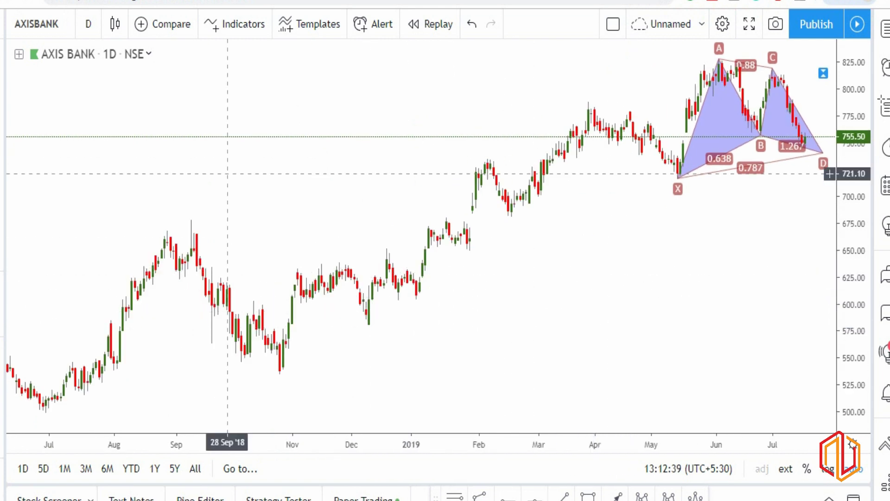
{"action": "left_click", "coordinate": [3, 60]}
{"action": "left_click", "coordinate": [252, 191]}
{"action": "left_click_drag", "start_coordinate": [371, 191], "coordinate": [66, 172]}
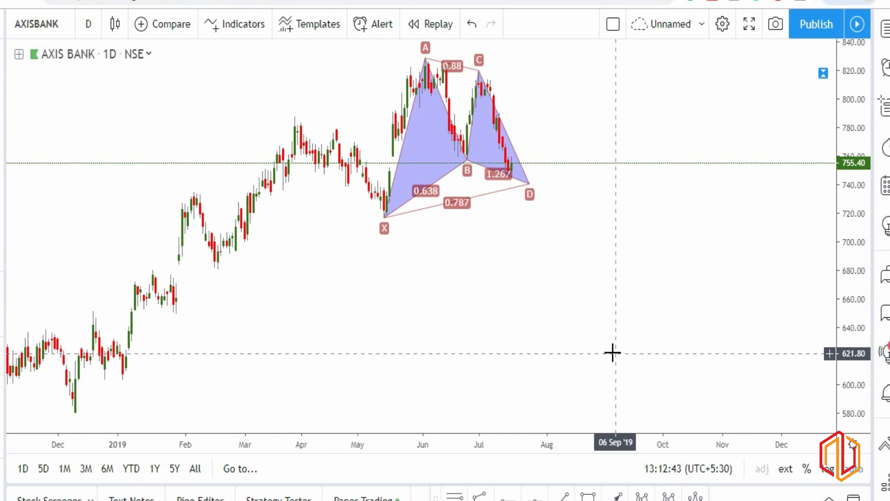
{"action": "scroll", "coordinate": [594, 348], "scroll_direction": "up", "scroll_amount": 3}
{"action": "left_click_drag", "start_coordinate": [503, 214], "coordinate": [690, 256]}
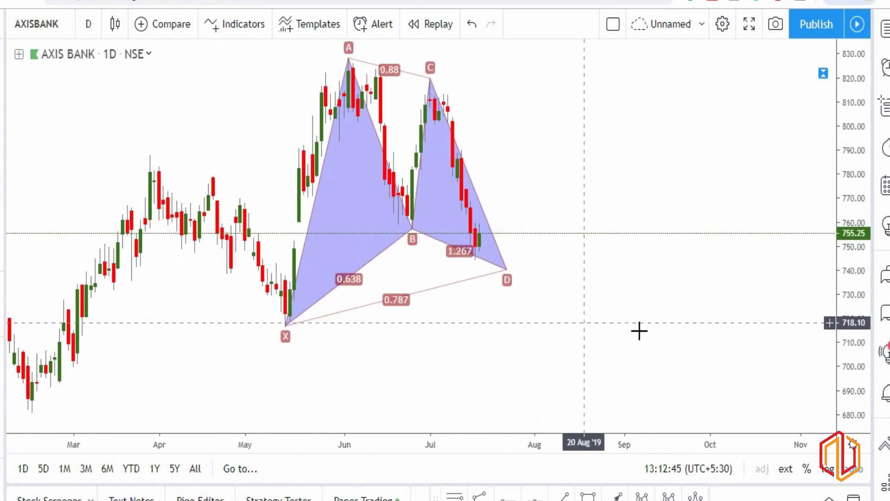
{"action": "scroll", "coordinate": [631, 324], "scroll_direction": "up", "scroll_amount": 2}
{"action": "left_click_drag", "start_coordinate": [539, 234], "coordinate": [719, 348]}
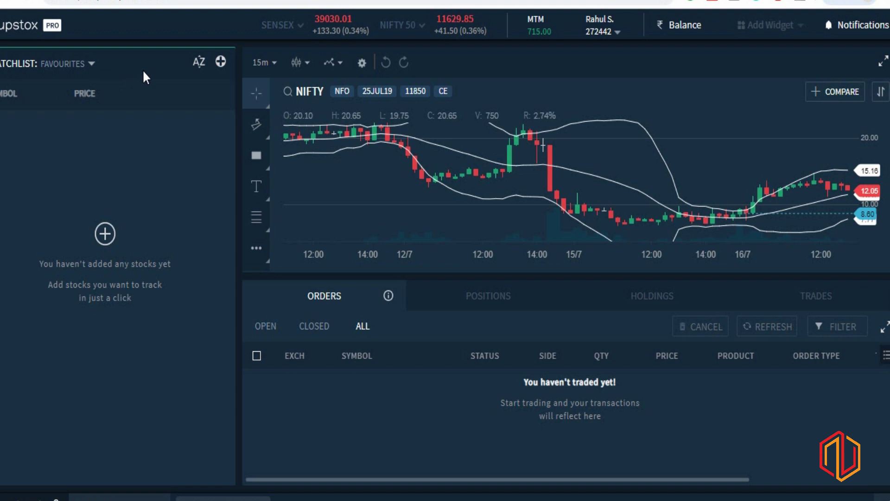
Switch to Upstox Pro and add the NSE stock AXISBANK EQ to the Favourites watchlist
{"action": "left_click", "coordinate": [220, 62]}
{"action": "type", "text": "AXISBA"}
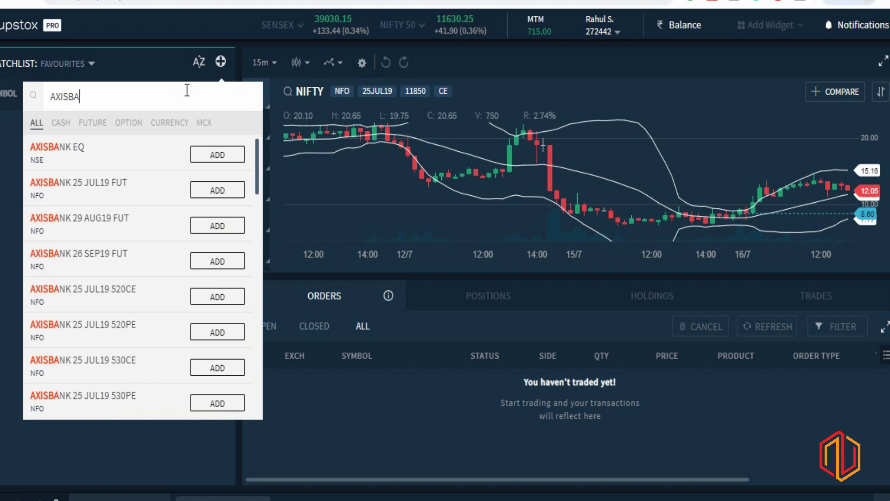
{"action": "type", "text": "NK"}
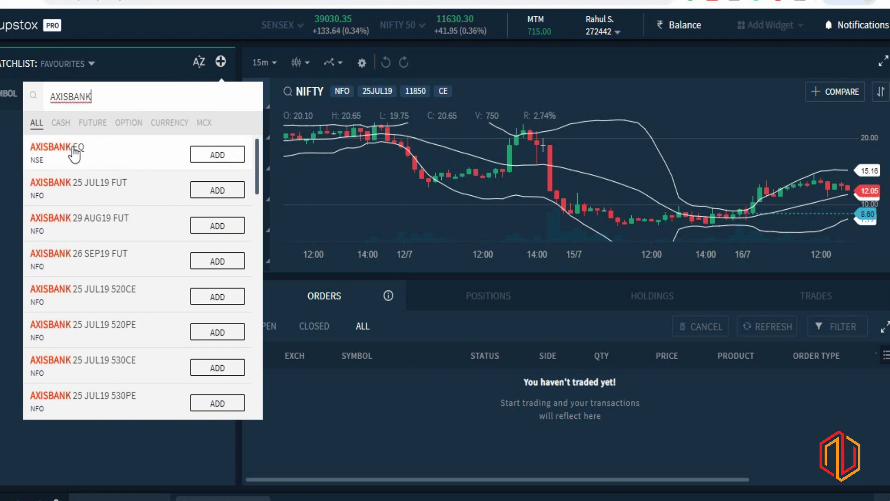
{"action": "left_click", "coordinate": [214, 155]}
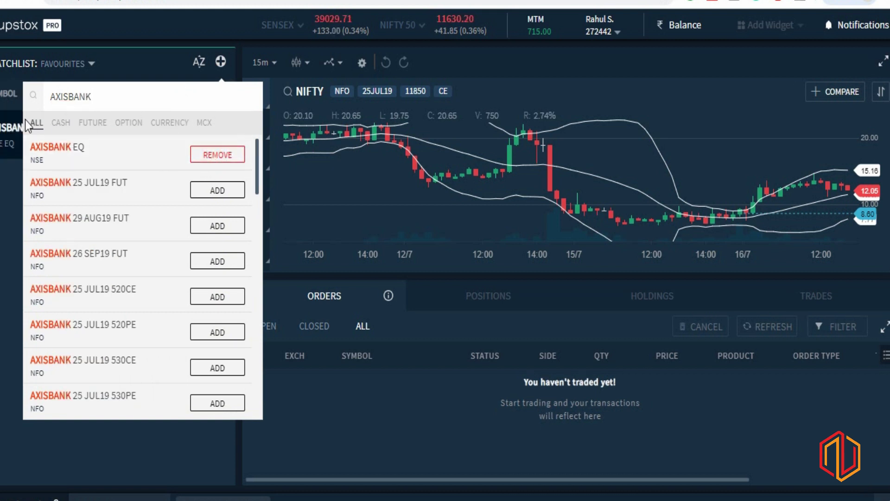
{"action": "left_click", "coordinate": [47, 153]}
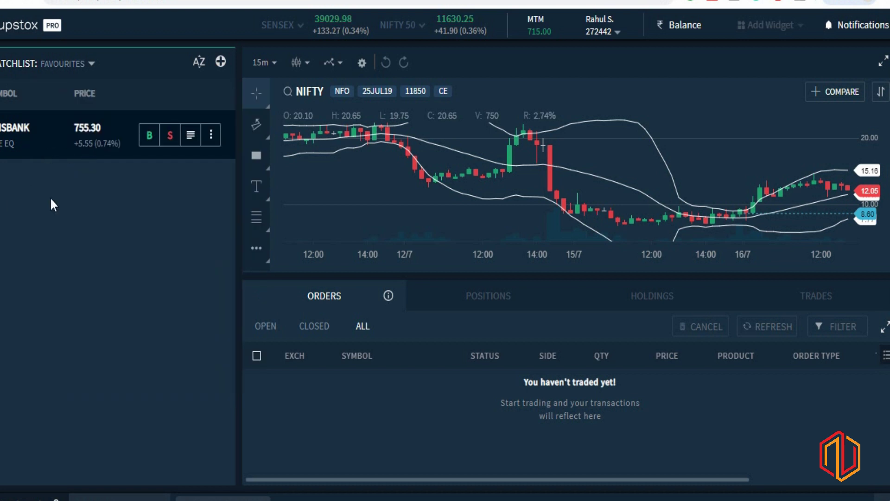
Load the AXISBANK chart from the watchlist and examine its recent price action in the enlarged chart view
{"action": "left_click", "coordinate": [64, 139]}
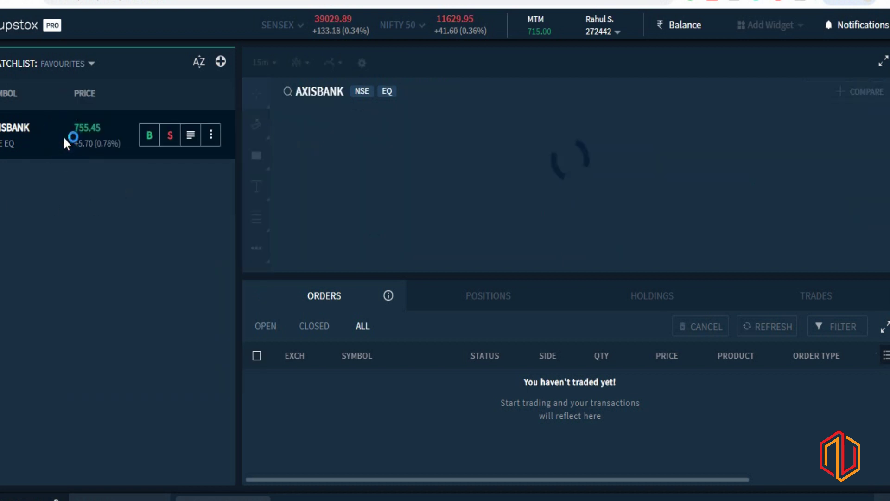
{"action": "left_click", "coordinate": [883, 61]}
{"action": "left_click_drag", "start_coordinate": [662, 218], "coordinate": [427, 183]}
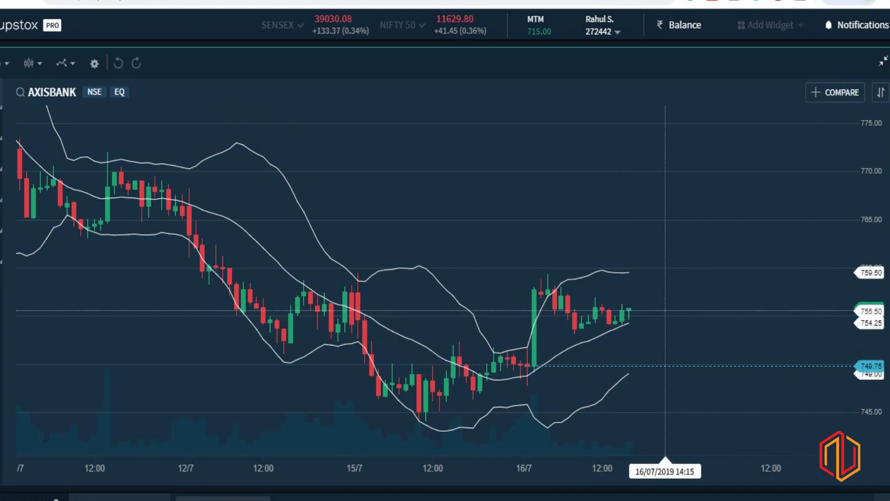
{"action": "scroll", "coordinate": [404, 324], "scroll_direction": "down", "scroll_amount": 2}
{"action": "scroll", "coordinate": [603, 385], "scroll_direction": "down", "scroll_amount": 2}
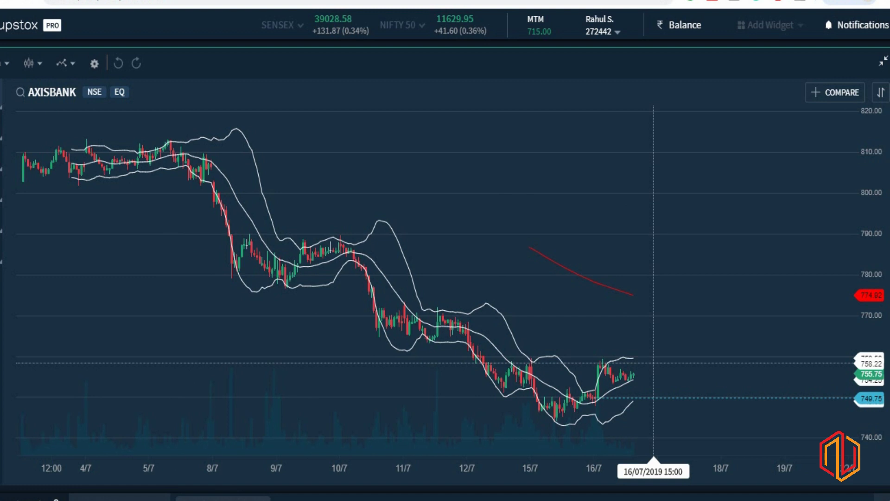
{"action": "scroll", "coordinate": [510, 362], "scroll_direction": "up", "scroll_amount": 5}
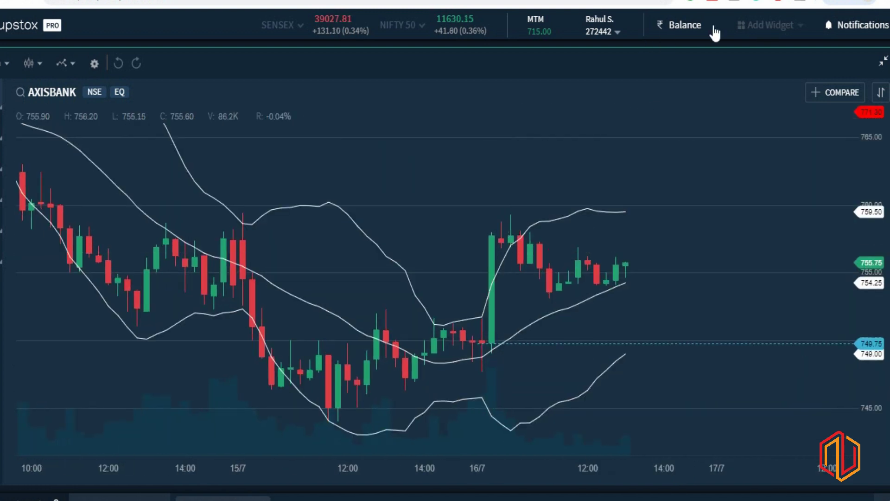
{"action": "left_click", "coordinate": [884, 64]}
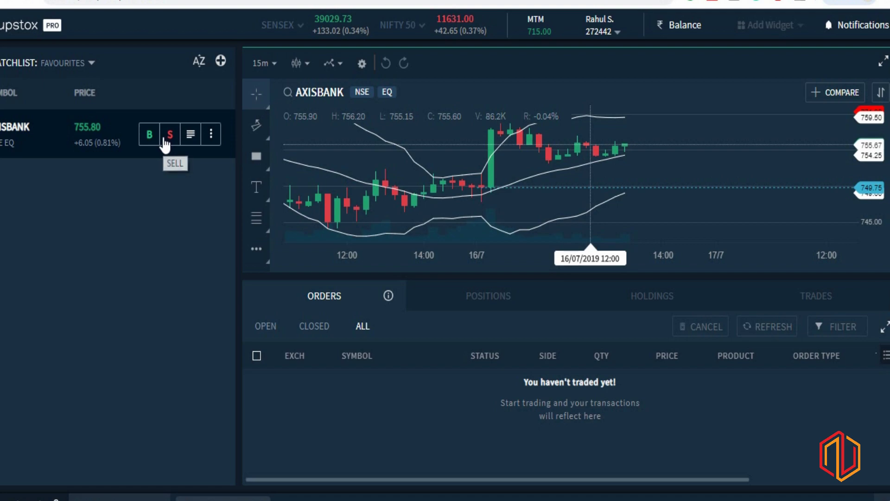
Open a buy order for AXISBANK with Simple complexity and set its order type to Limit
{"action": "left_click", "coordinate": [149, 136]}
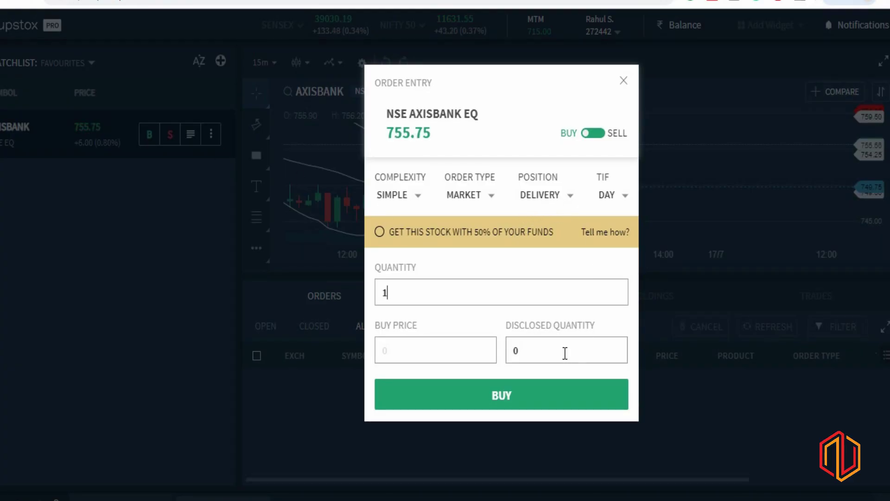
{"action": "left_click", "coordinate": [419, 203]}
{"action": "left_click", "coordinate": [420, 204]}
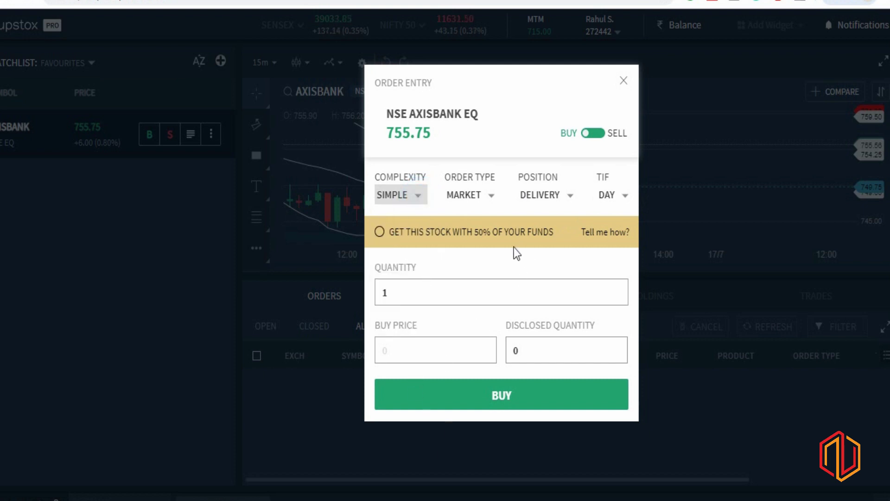
{"action": "left_click", "coordinate": [491, 196]}
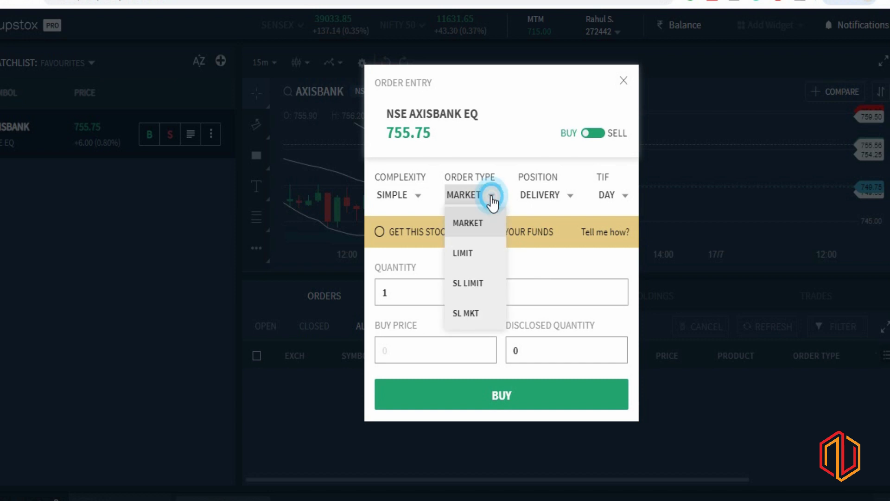
{"action": "left_click", "coordinate": [484, 221]}
{"action": "left_click", "coordinate": [493, 210]}
{"action": "left_click", "coordinate": [469, 254]}
Set the buy price to 749, then submit and confirm the order for 1 share
{"action": "left_click", "coordinate": [414, 358]}
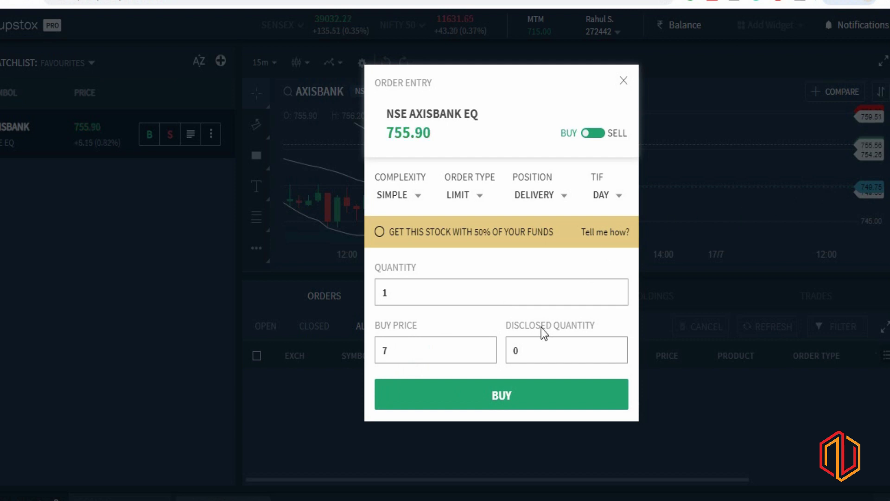
{"action": "type", "text": "749"}
{"action": "left_click", "coordinate": [428, 395]}
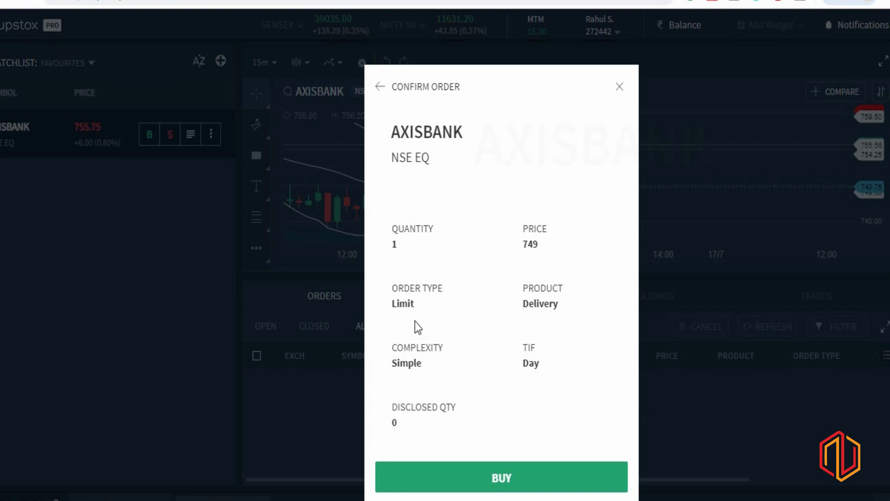
{"action": "left_click", "coordinate": [466, 469]}
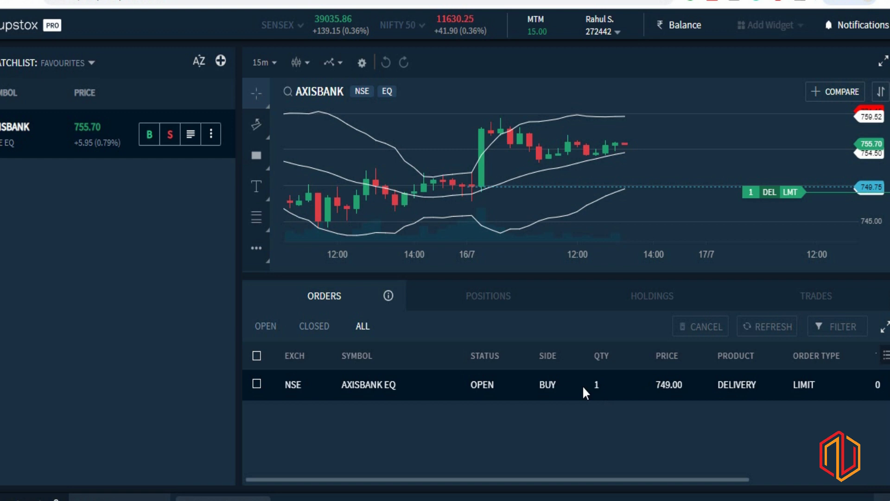
Modify the open AXISBANK order to a price of 740, confirm it, and check the user notifications
{"action": "left_click", "coordinate": [593, 388]}
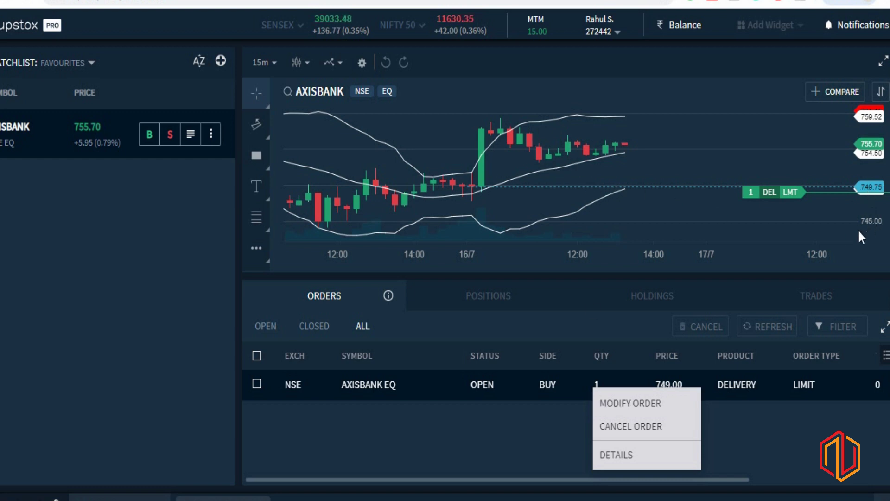
{"action": "left_click", "coordinate": [628, 402]}
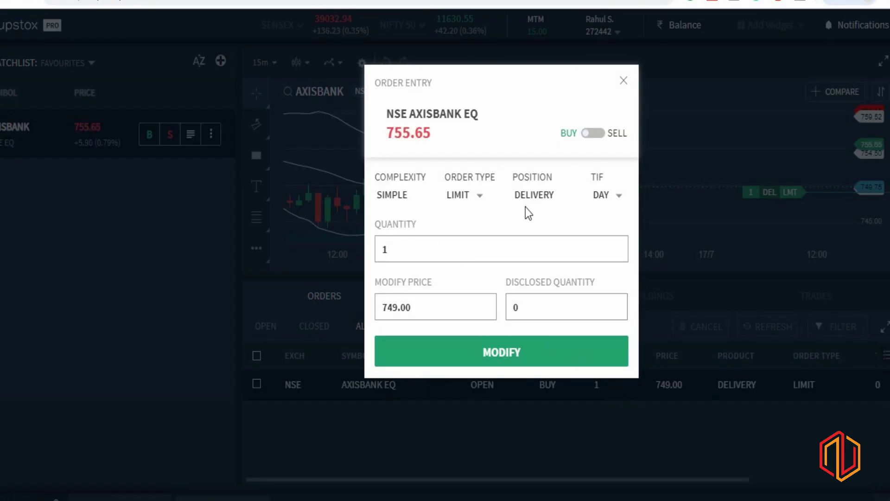
{"action": "left_click", "coordinate": [426, 310]}
{"action": "left_click", "coordinate": [542, 194]}
{"action": "left_click", "coordinate": [494, 355]}
{"action": "left_click", "coordinate": [491, 480]}
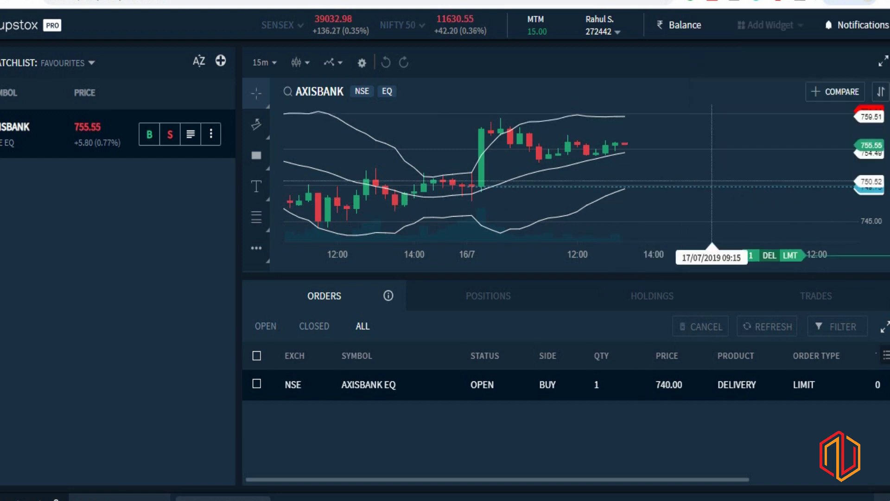
{"action": "left_click", "coordinate": [870, 25]}
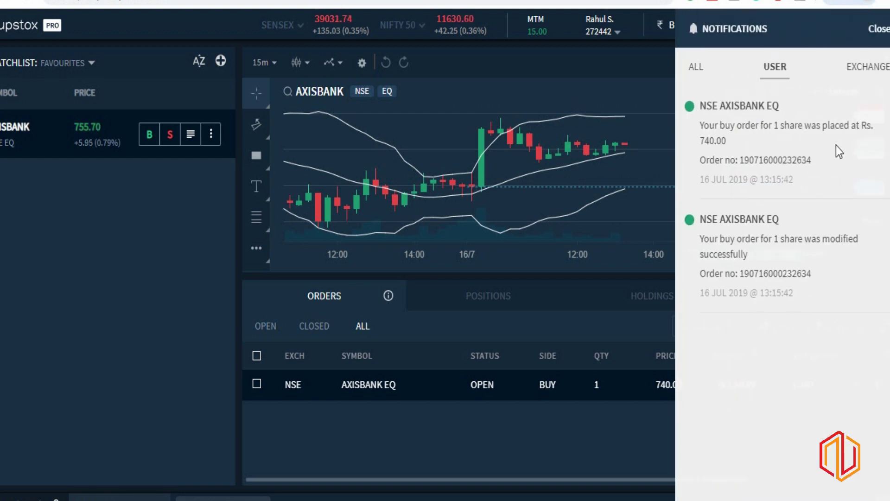
{"action": "left_click", "coordinate": [634, 70]}
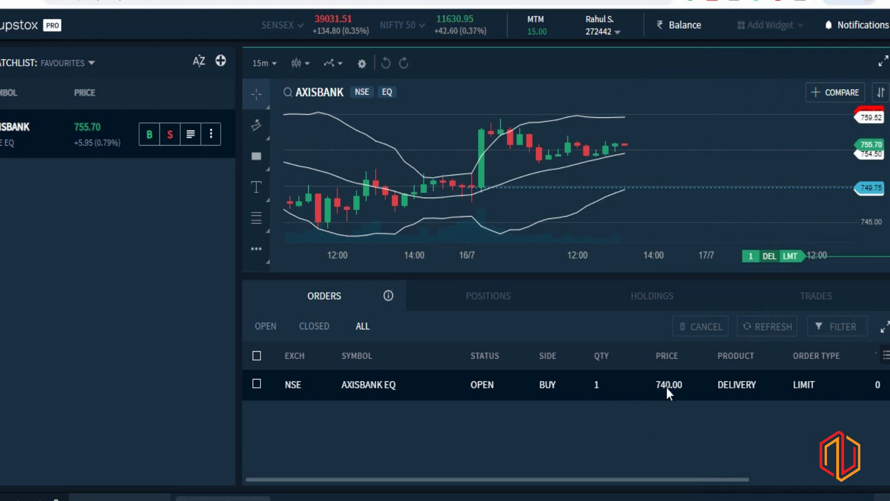
Cancel the open AXISBANK buy order at 740 and dismiss the cancellation notice
{"action": "left_click", "coordinate": [430, 384]}
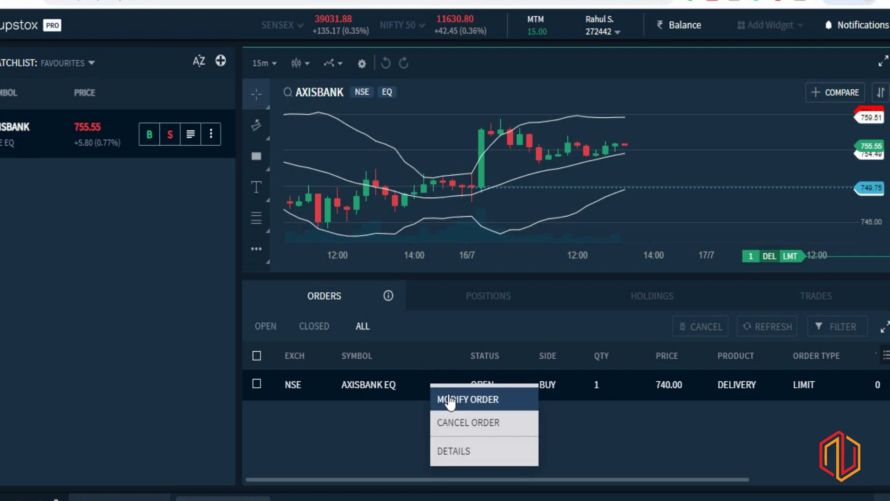
{"action": "left_click", "coordinate": [456, 423]}
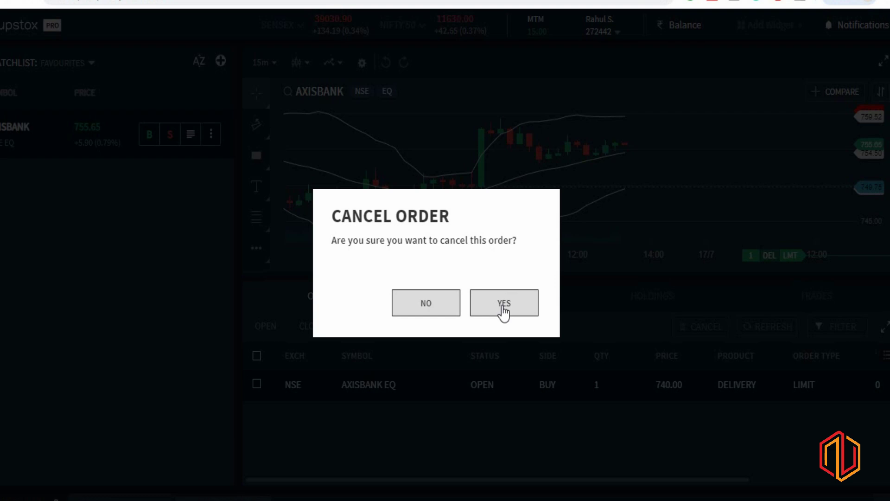
{"action": "left_click", "coordinate": [504, 306]}
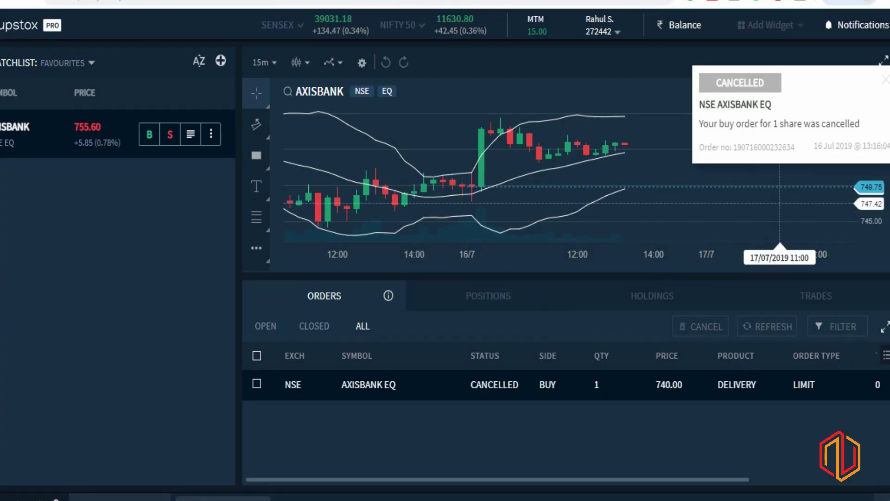
{"action": "left_click", "coordinate": [885, 80]}
Open a new buy order for 1 share of AXISBANK with the Market order type
{"action": "scroll", "coordinate": [674, 164], "scroll_direction": "down", "scroll_amount": 5}
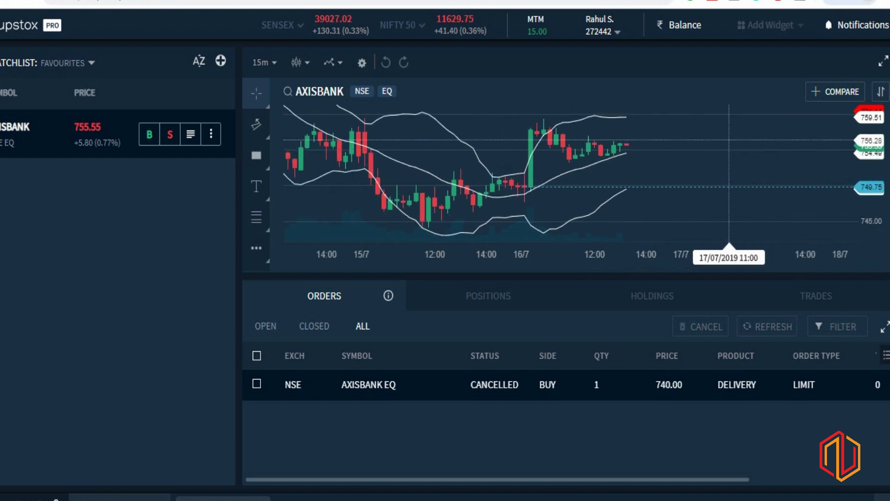
{"action": "left_click", "coordinate": [148, 136]}
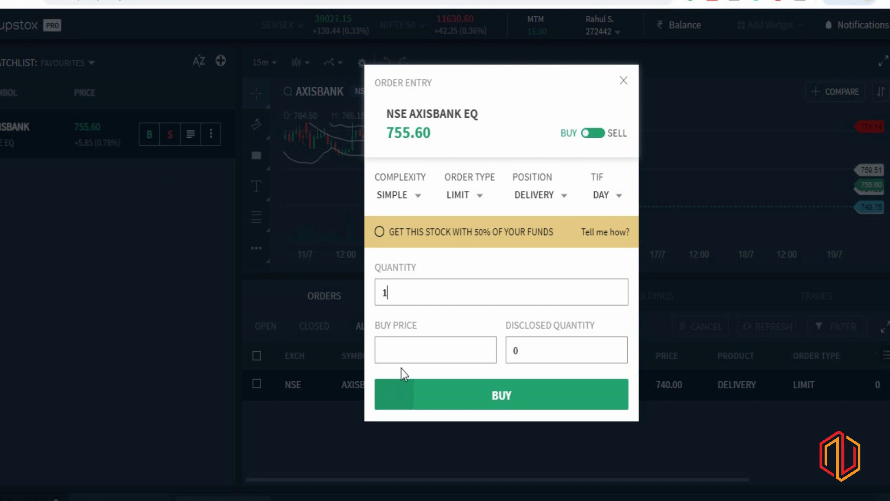
{"action": "left_click", "coordinate": [481, 196]}
{"action": "left_click", "coordinate": [467, 231]}
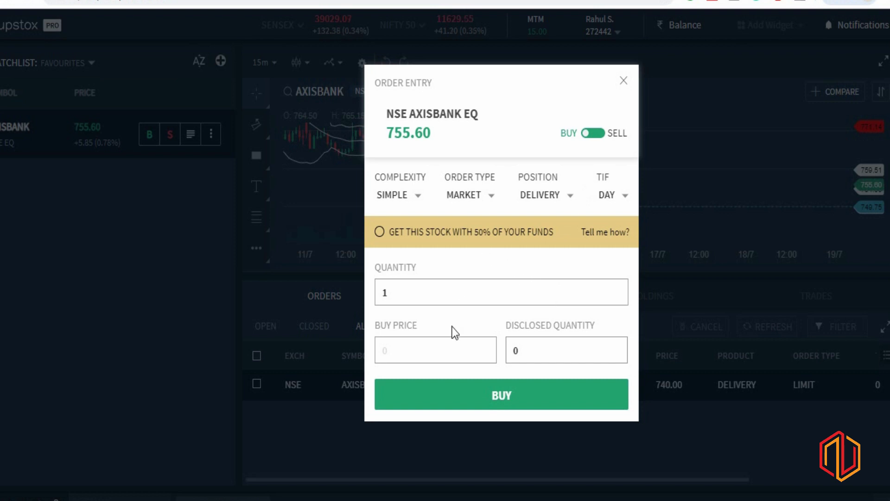
Set the new order's complexity to CO and its order type to Limit
{"action": "left_click", "coordinate": [417, 197]}
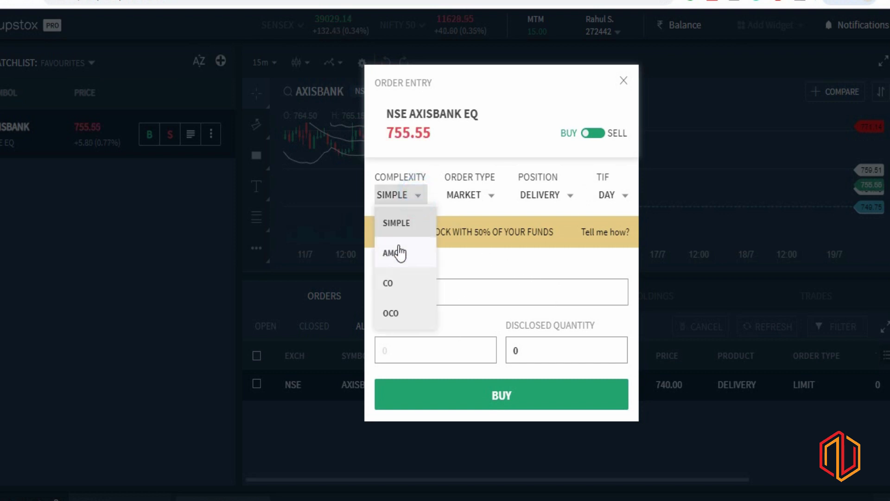
{"action": "left_click", "coordinate": [391, 284]}
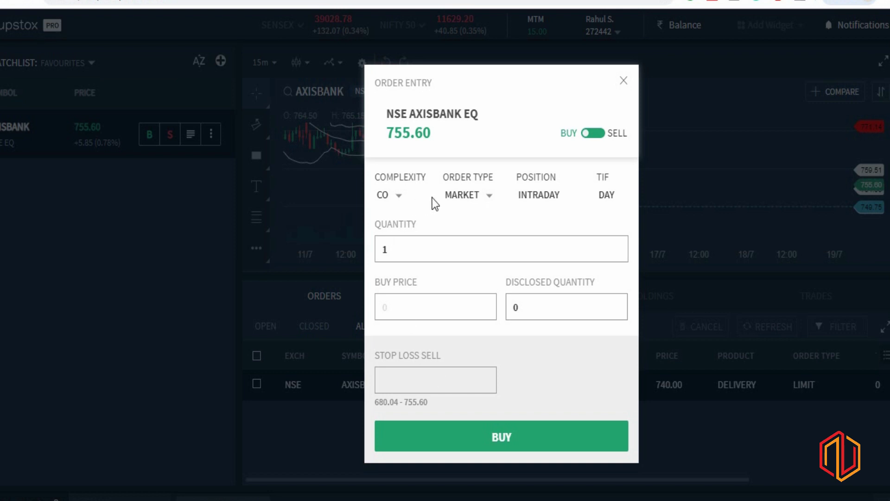
{"action": "left_click", "coordinate": [397, 195]}
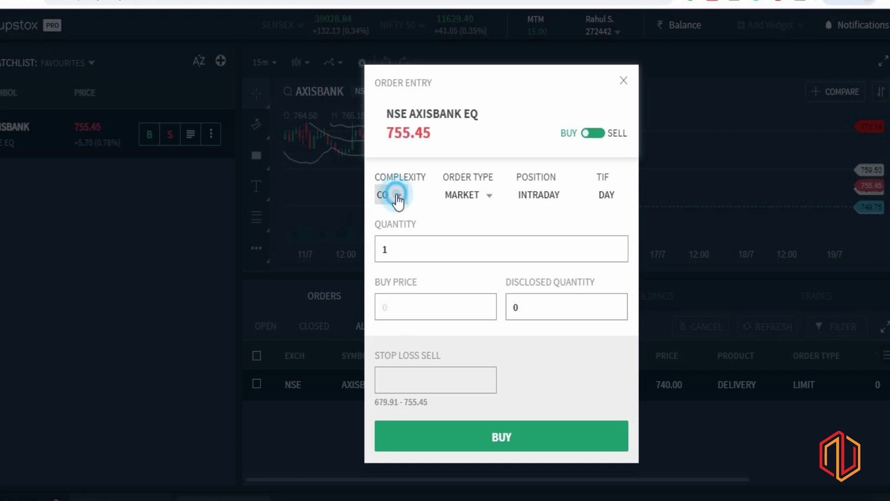
{"action": "left_click", "coordinate": [394, 197]}
{"action": "left_click", "coordinate": [489, 196]}
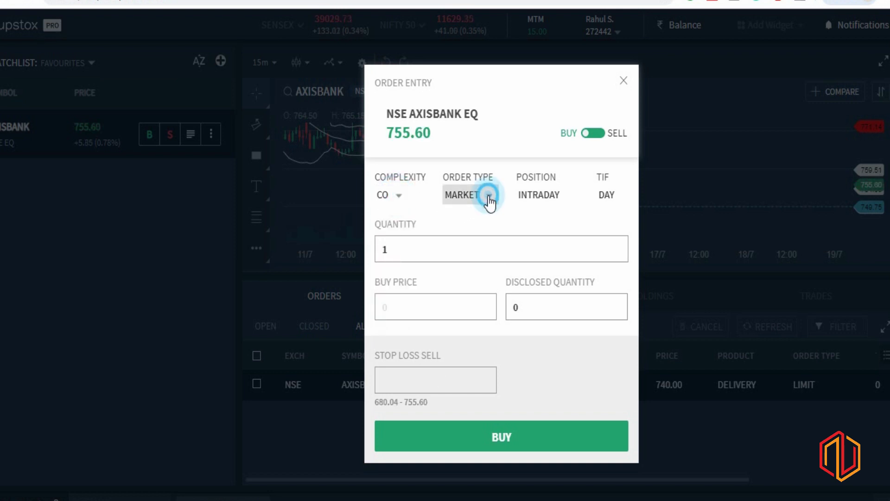
{"action": "left_click", "coordinate": [476, 253]}
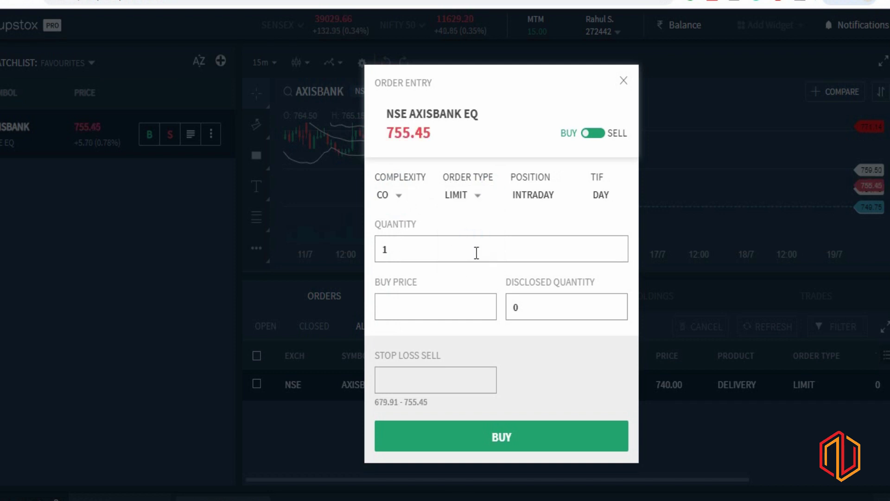
Give the AXISBANK cover order a buy price of 740 and a stop loss of 720, review it, and close it without buying
{"action": "left_click", "coordinate": [458, 304]}
{"action": "type", "text": "740"}
{"action": "left_click", "coordinate": [415, 379]}
{"action": "type", "text": "720"}
{"action": "left_click_drag", "start_coordinate": [378, 399], "coordinate": [393, 415]}
{"action": "left_click", "coordinate": [391, 391]}
{"action": "left_click", "coordinate": [426, 394]}
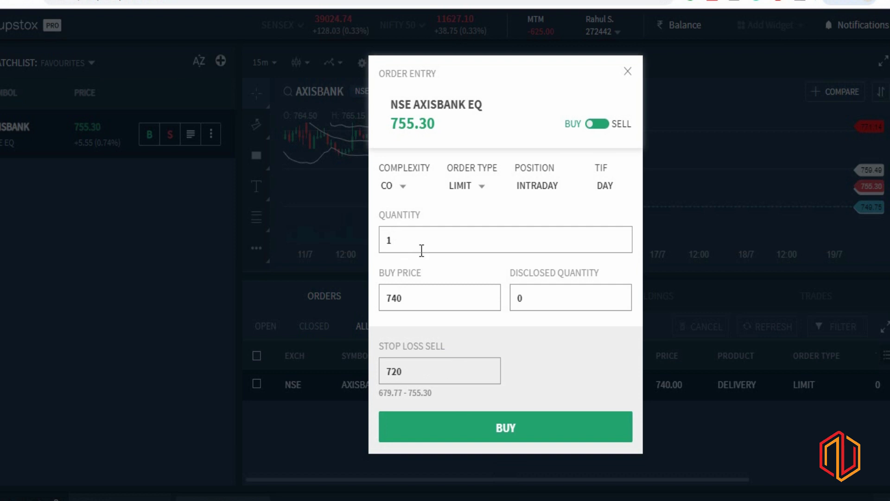
{"action": "left_click", "coordinate": [476, 439]}
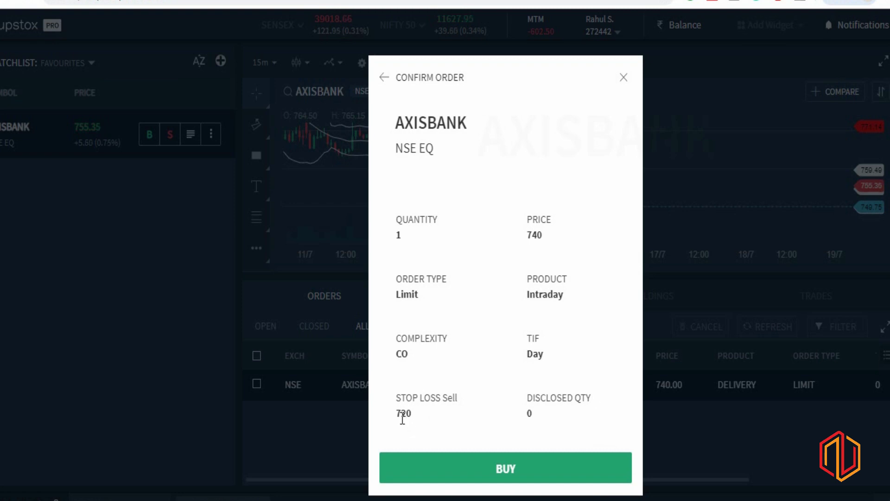
{"action": "left_click", "coordinate": [623, 79]}
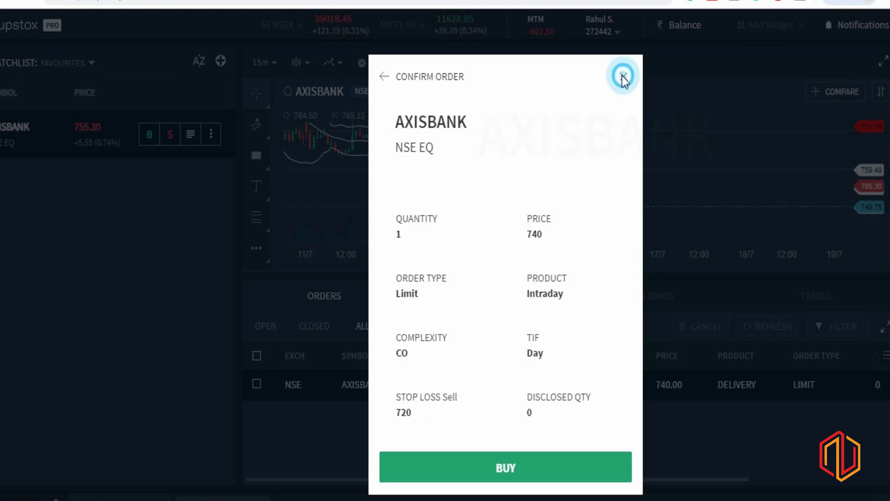
Open a new AXISBANK buy order with CO complexity and the Limit order type
{"action": "left_click", "coordinate": [149, 136]}
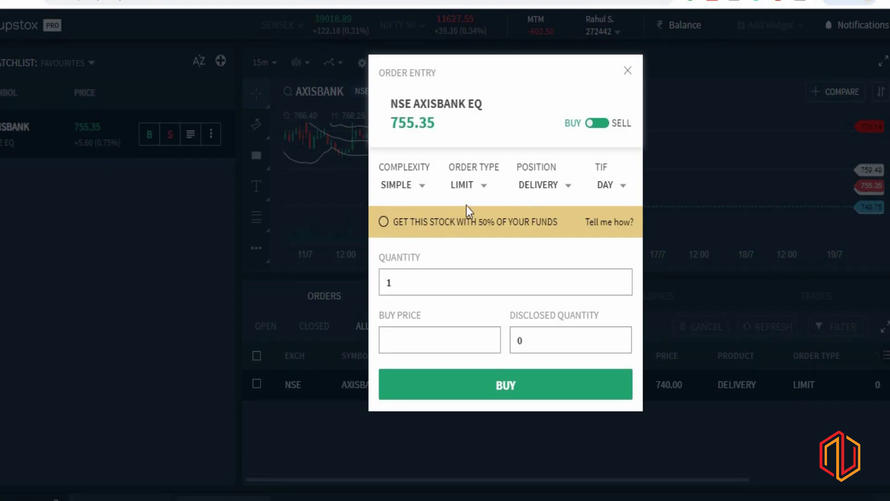
{"action": "left_click", "coordinate": [422, 186]}
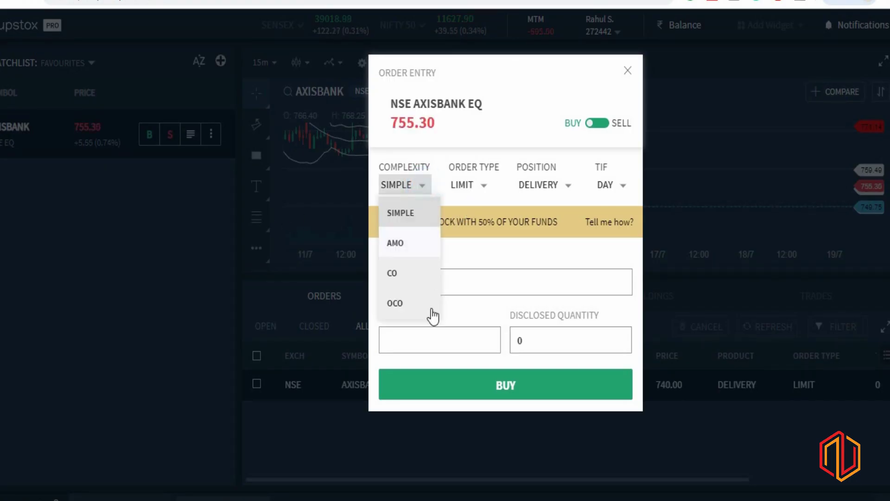
{"action": "left_click", "coordinate": [396, 273]}
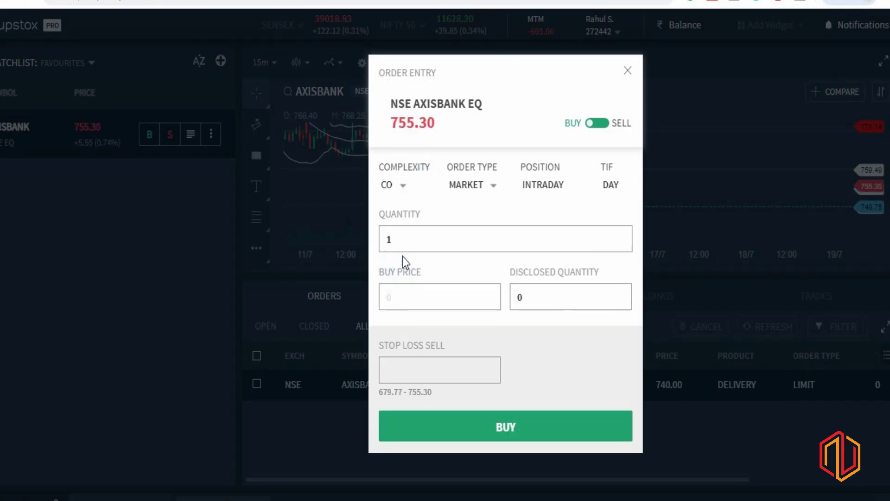
{"action": "left_click", "coordinate": [493, 185]}
{"action": "left_click", "coordinate": [475, 243]}
Set the cover order's type to Market and try to change its Intraday position under both order types
{"action": "left_click", "coordinate": [533, 185]}
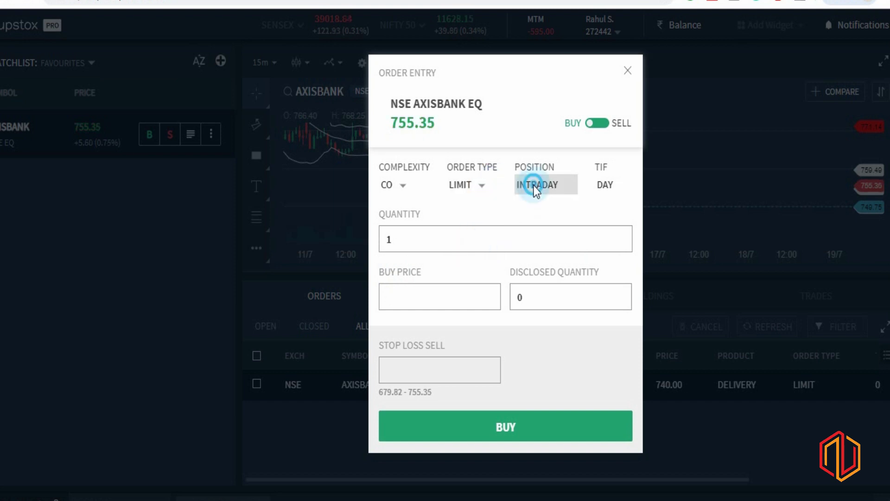
{"action": "left_click", "coordinate": [559, 186]}
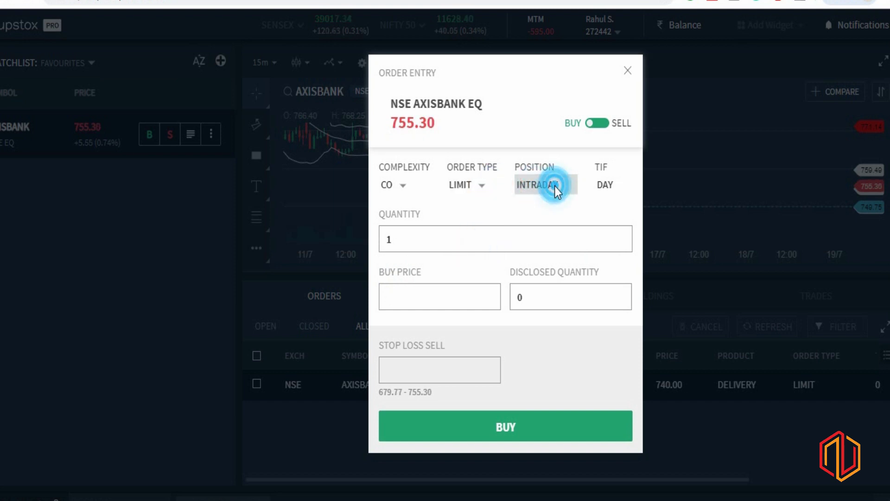
{"action": "left_click", "coordinate": [551, 194]}
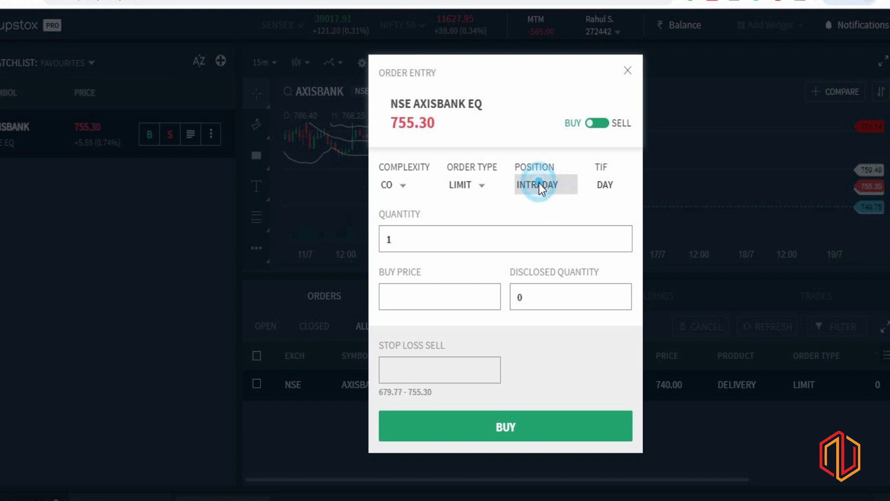
{"action": "left_click", "coordinate": [481, 191]}
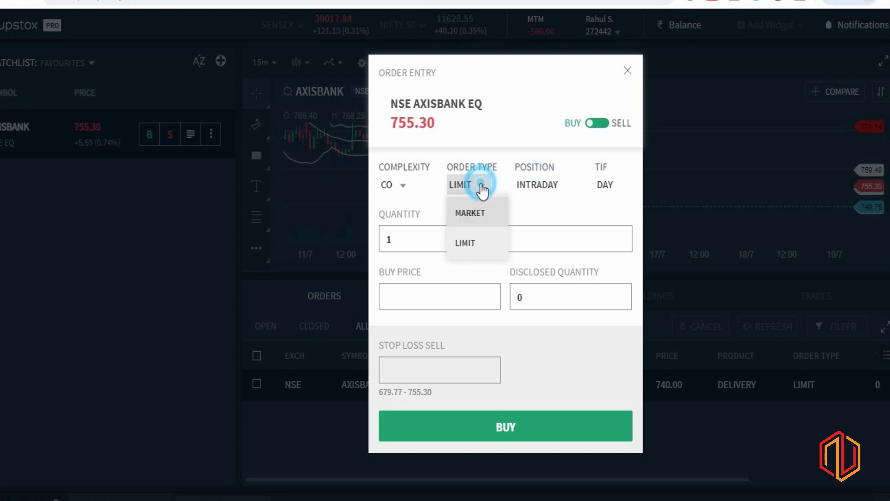
{"action": "left_click", "coordinate": [551, 191]}
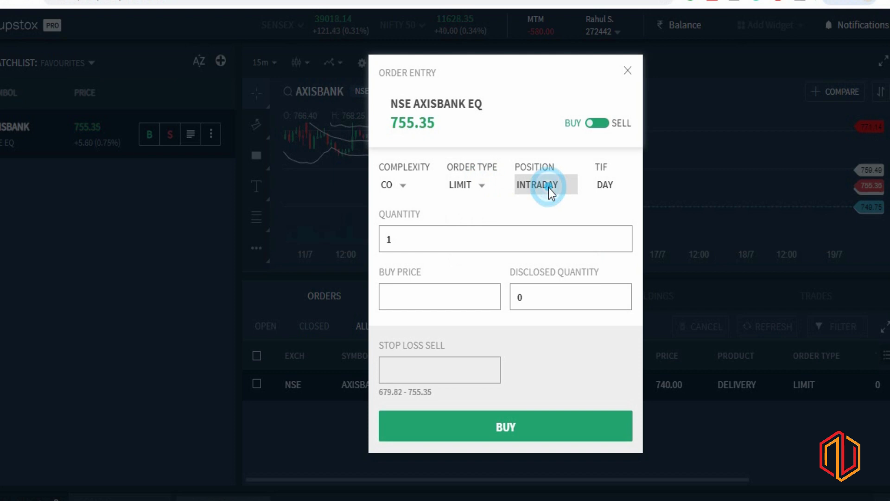
{"action": "left_click", "coordinate": [481, 191]}
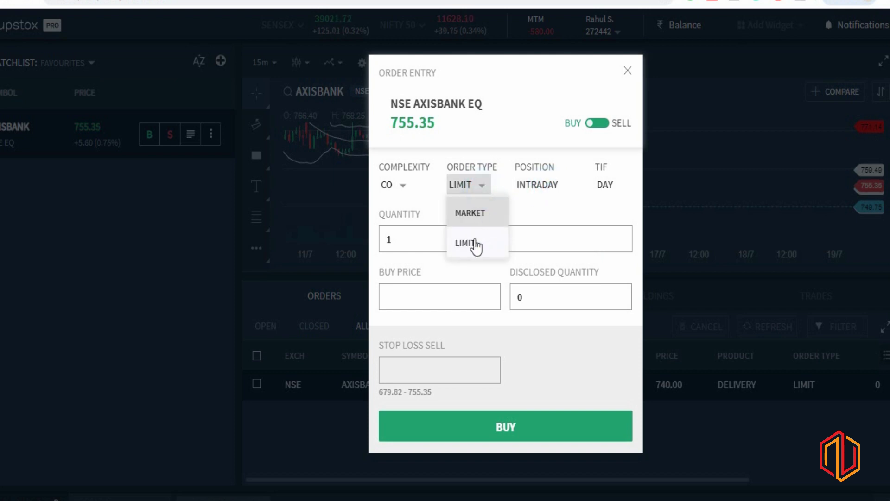
{"action": "left_click", "coordinate": [459, 213]}
{"action": "left_click", "coordinate": [553, 187]}
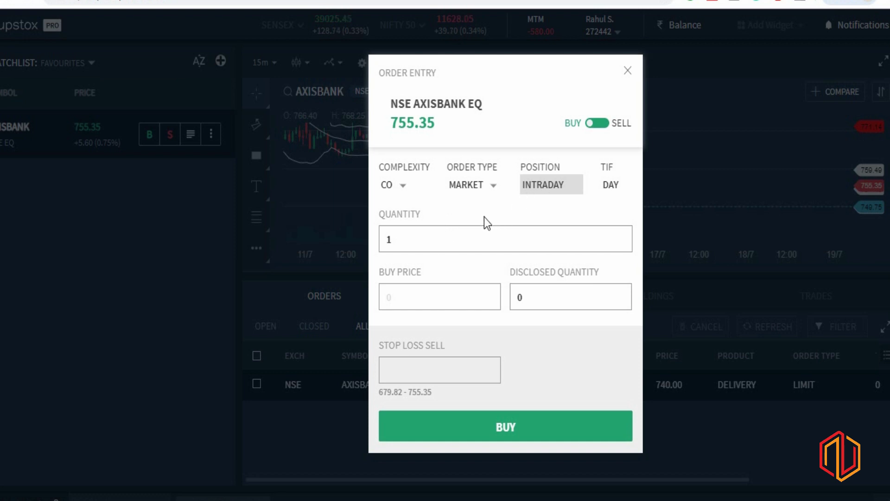
Set the AXISBANK order's complexity to Simple and proceed with the buy
{"action": "left_click", "coordinate": [407, 186]}
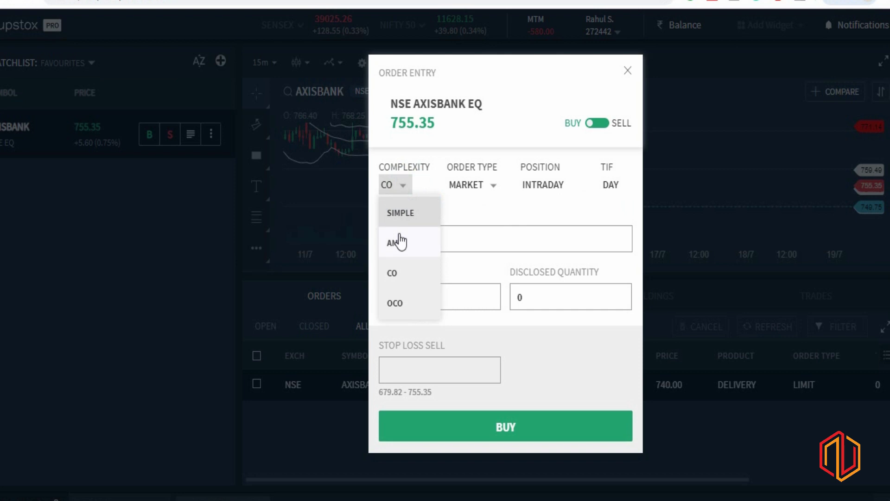
{"action": "left_click", "coordinate": [397, 214]}
{"action": "left_click", "coordinate": [427, 350]}
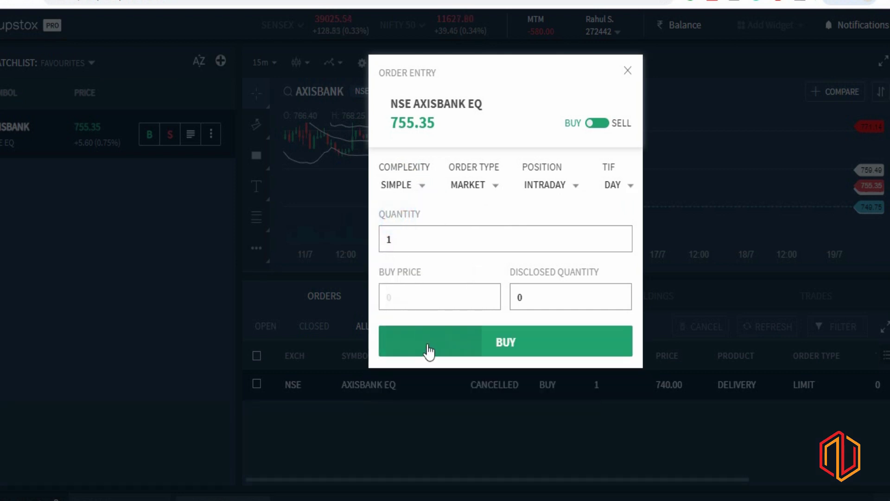
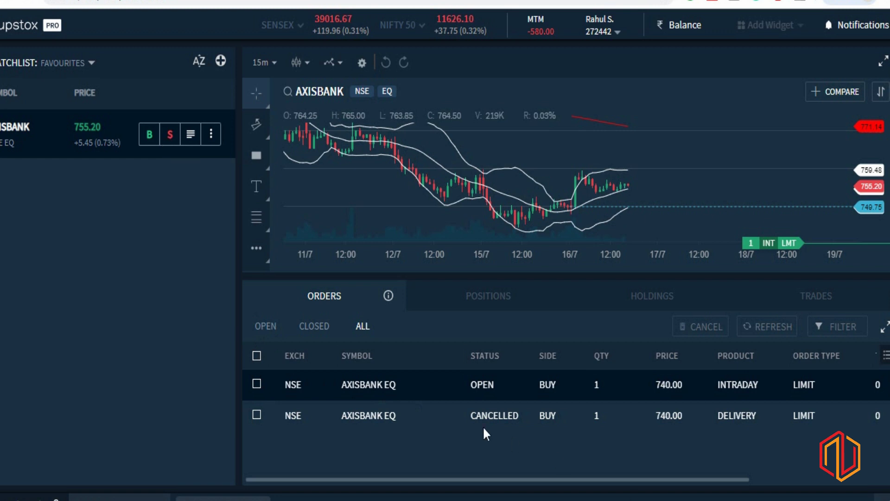
Start a square-off order for the AXISBANK 25 JUL19 800CE position, set its type to SL MKT, and close it without selling
{"action": "left_click", "coordinate": [479, 302]}
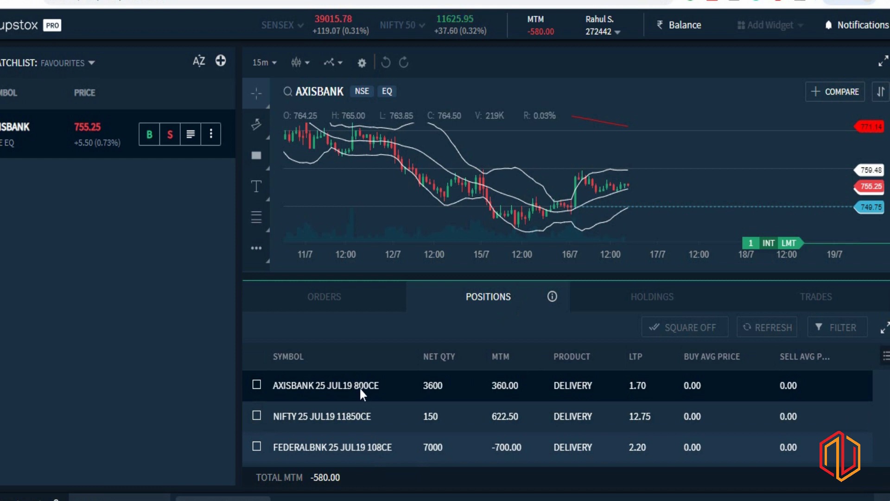
{"action": "right_click", "coordinate": [362, 390]}
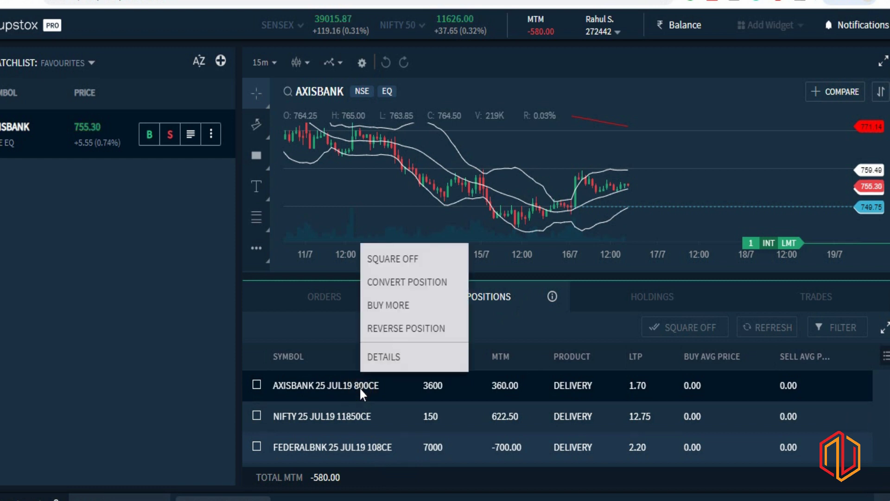
{"action": "left_click", "coordinate": [399, 263]}
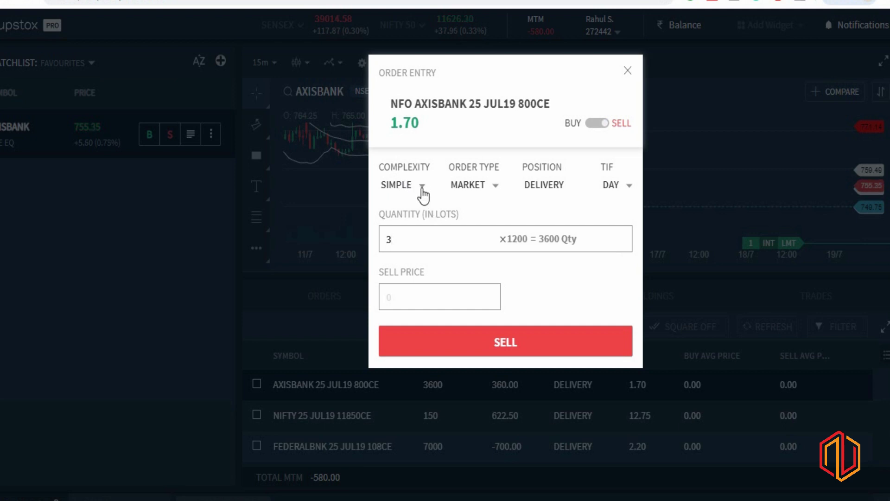
{"action": "left_click", "coordinate": [490, 187]}
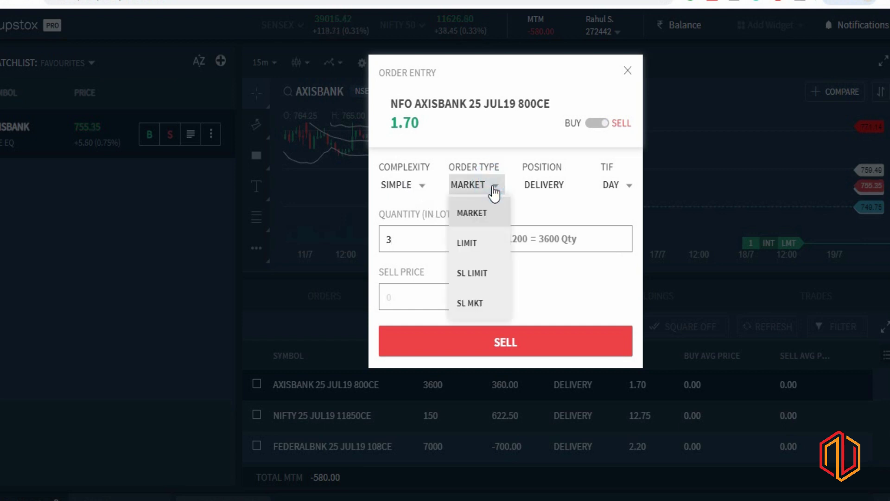
{"action": "left_click", "coordinate": [475, 305]}
{"action": "left_click", "coordinate": [405, 363]}
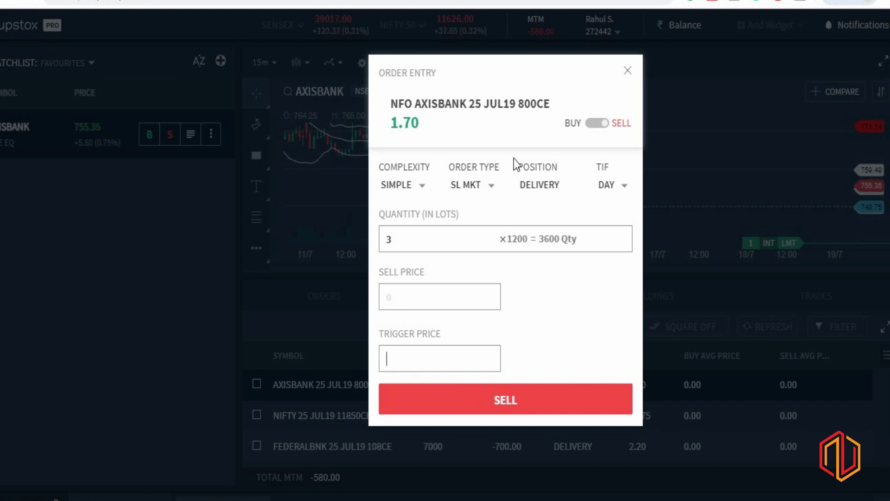
{"action": "left_click", "coordinate": [628, 71]}
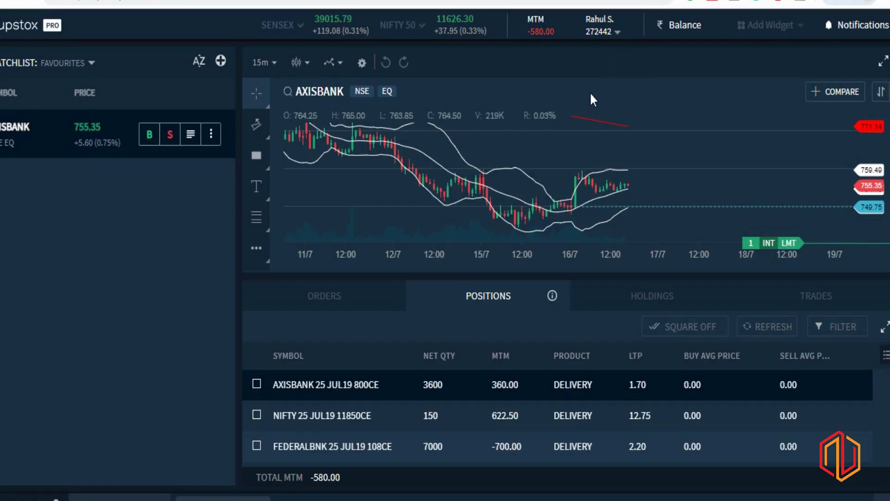
Cancel the open intraday AXISBANK buy order in the order list
{"action": "left_click", "coordinate": [338, 299]}
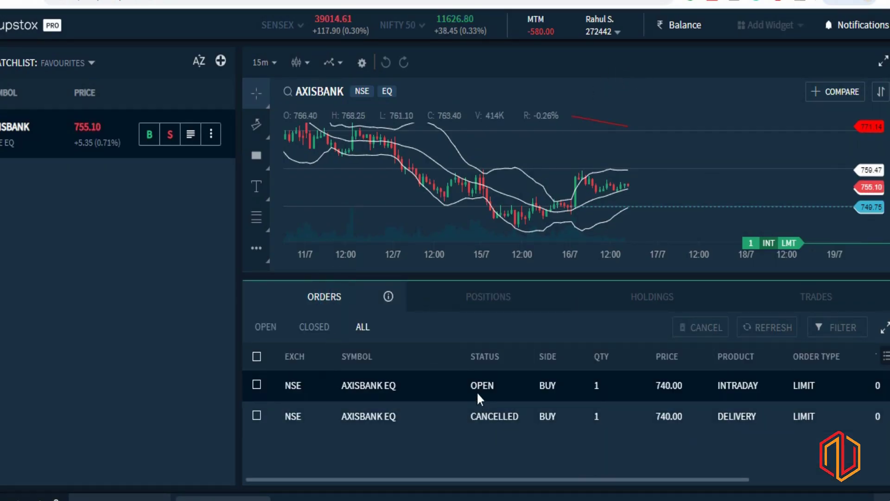
{"action": "left_click", "coordinate": [474, 385]}
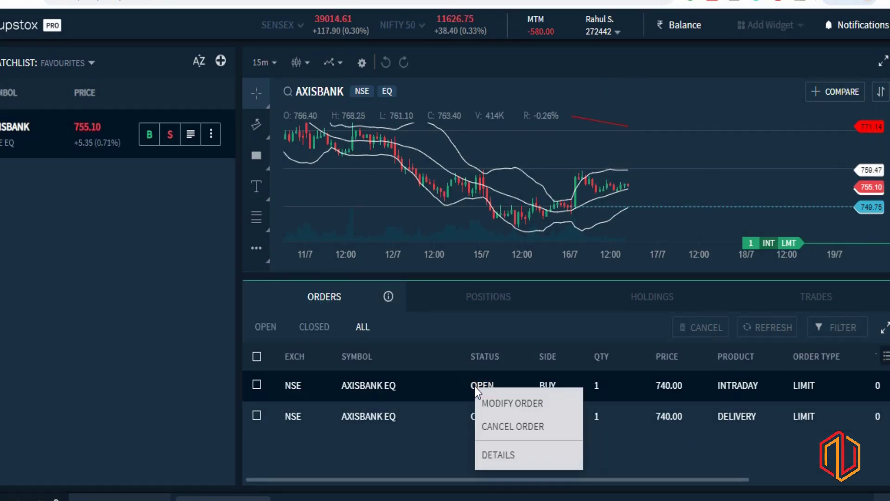
{"action": "left_click", "coordinate": [502, 425]}
{"action": "left_click", "coordinate": [503, 306]}
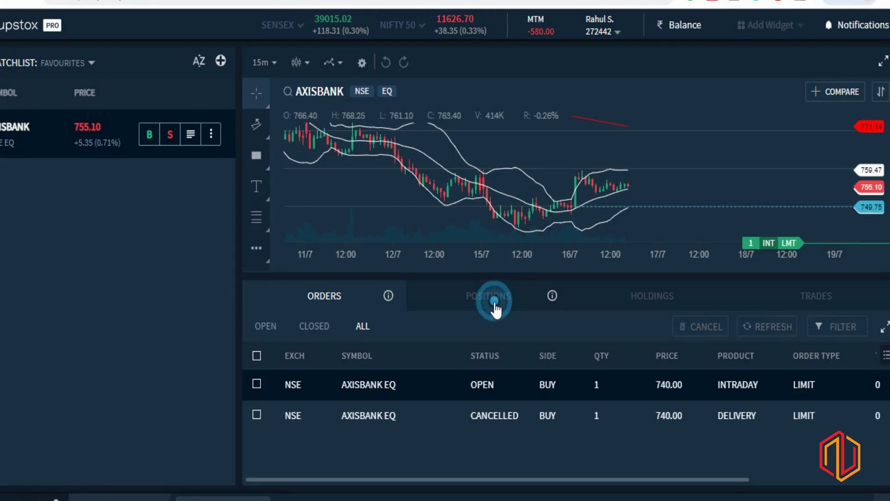
{"action": "left_click", "coordinate": [143, 224]}
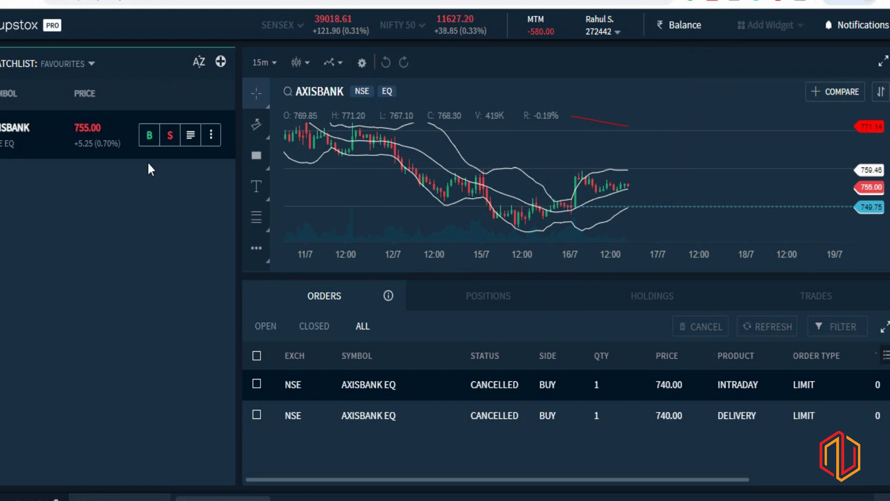
Open a new AXISBANK buy order, set its complexity to OCO, and check its position setting
{"action": "left_click", "coordinate": [150, 135]}
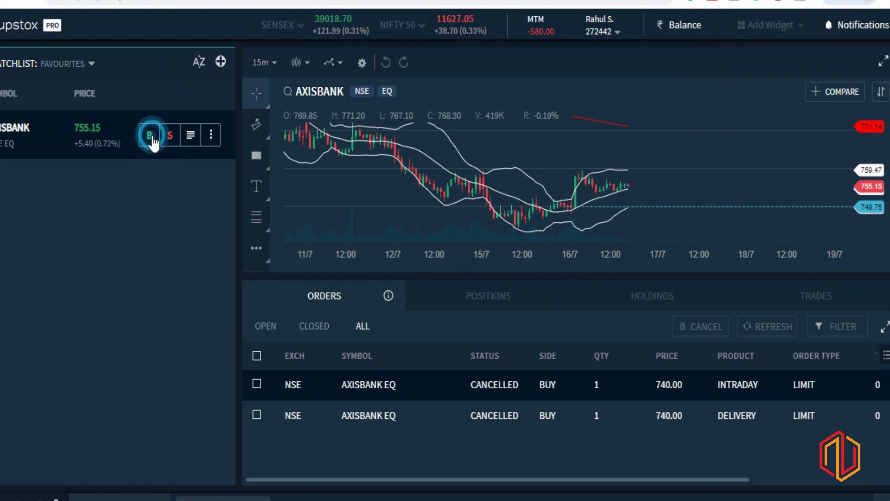
{"action": "left_click", "coordinate": [420, 186]}
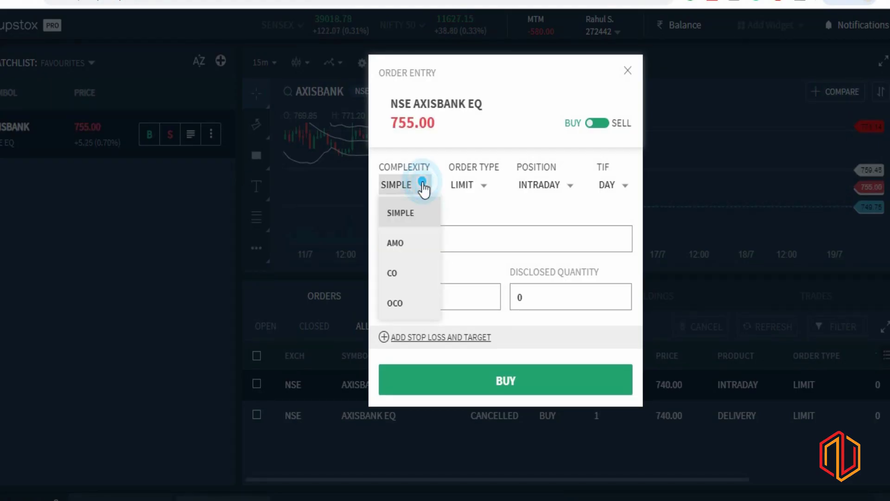
{"action": "left_click", "coordinate": [398, 306]}
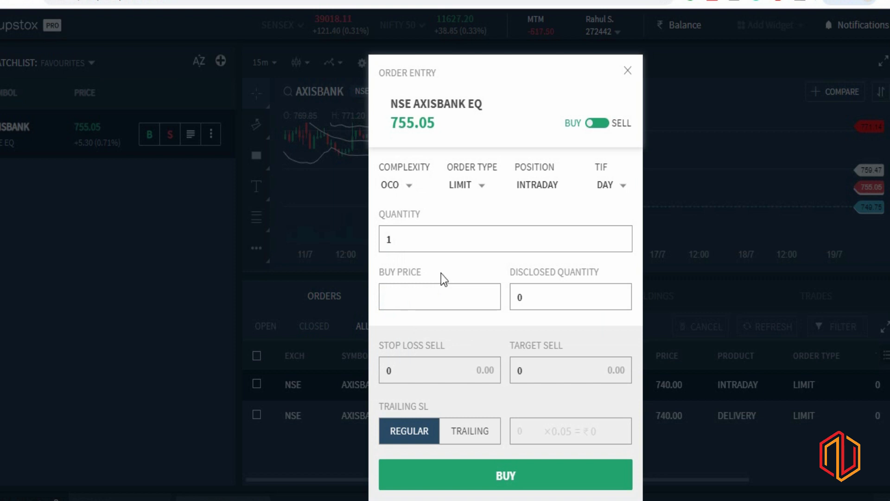
{"action": "left_click", "coordinate": [427, 298]}
{"action": "left_click", "coordinate": [538, 183]}
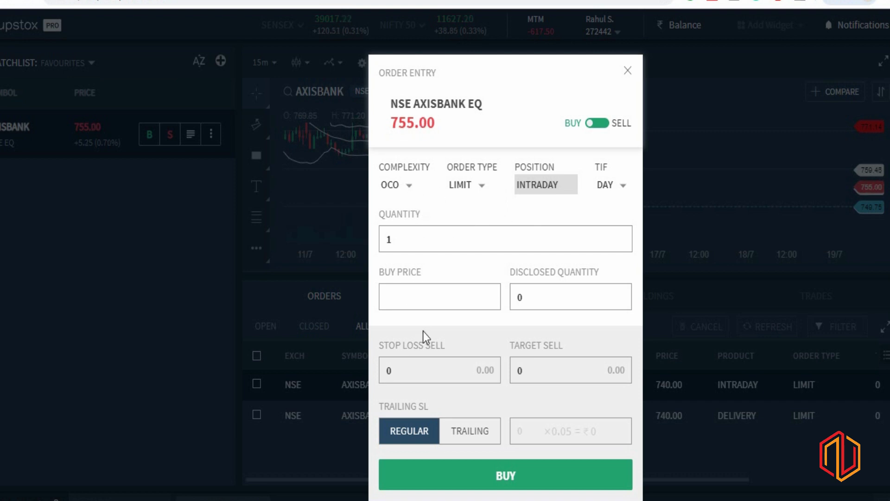
Set the OCO order's buy price to 740, stop loss sell to 720 and target sell to 800
{"action": "left_click", "coordinate": [410, 295]}
{"action": "type", "text": "740"}
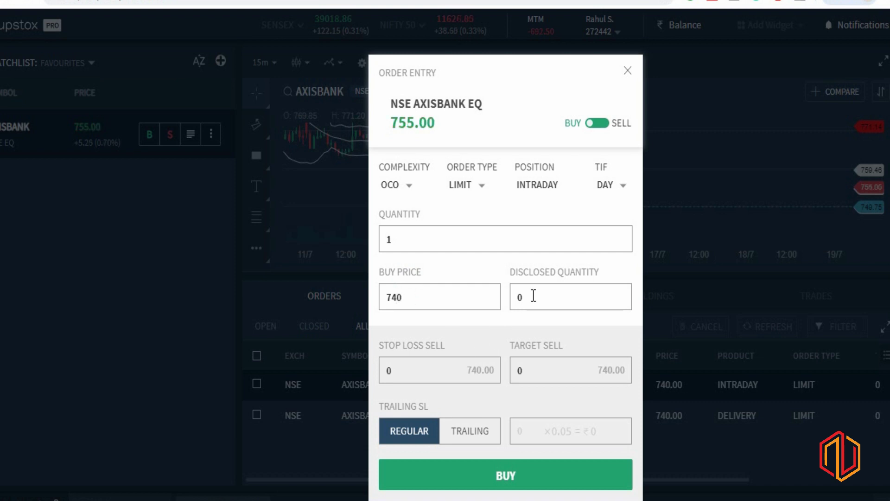
{"action": "left_click", "coordinate": [434, 366]}
{"action": "type", "text": "720"}
{"action": "left_click", "coordinate": [553, 369]}
{"action": "key", "text": "BackSpace"}
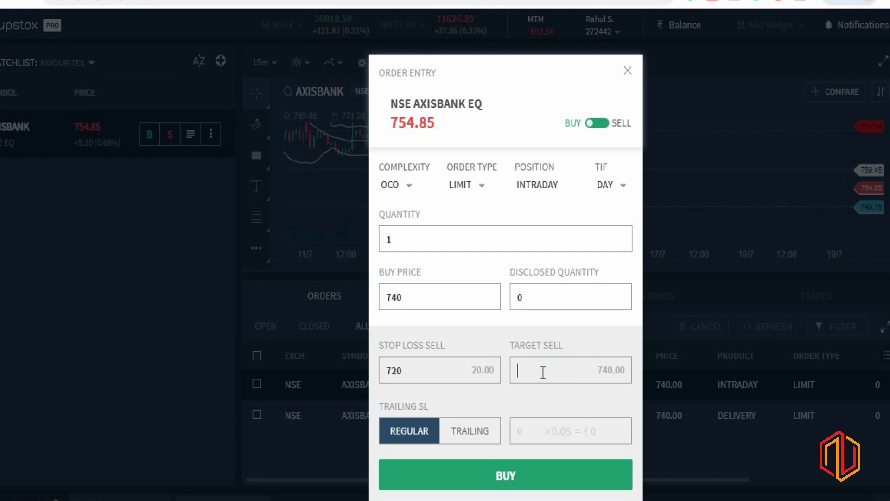
{"action": "type", "text": "800"}
Try a quantity of 10 in the OCO order, compare it with the stop loss, and restore the quantity to 1
{"action": "left_click", "coordinate": [412, 237]}
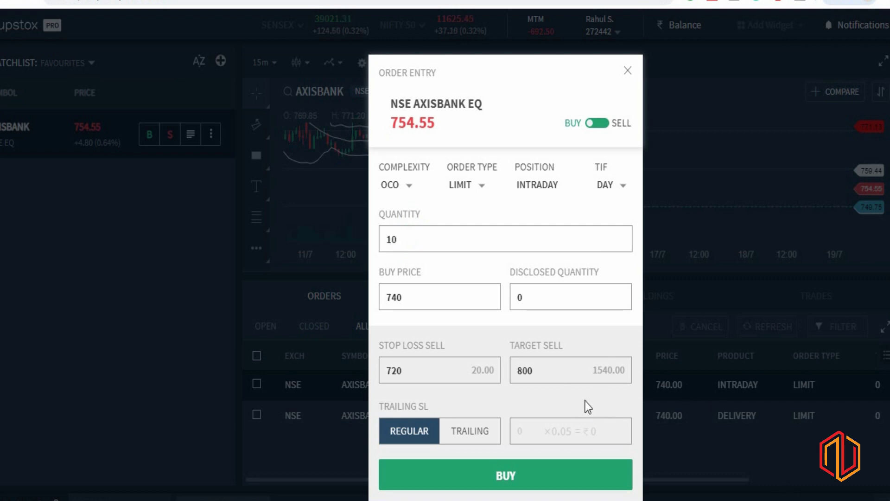
{"action": "left_click", "coordinate": [464, 372]}
{"action": "left_click", "coordinate": [407, 235]}
{"action": "left_click", "coordinate": [463, 369]}
{"action": "left_click", "coordinate": [411, 243]}
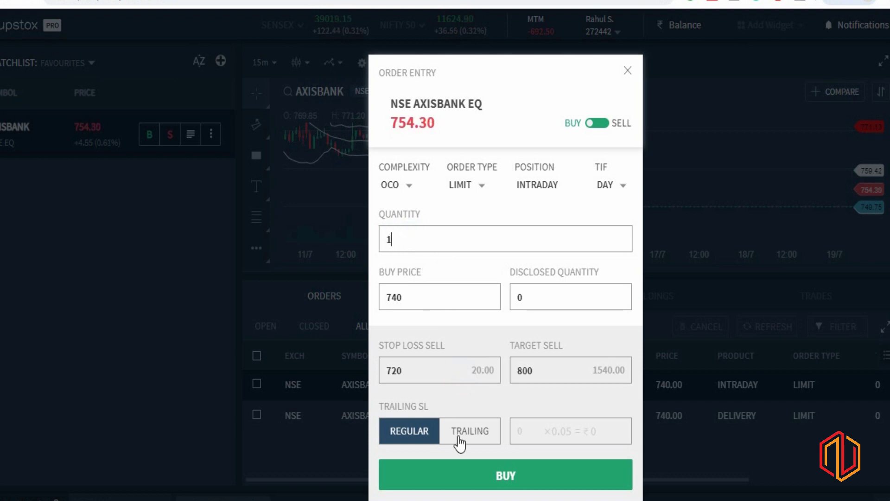
{"action": "left_click", "coordinate": [397, 242]}
{"action": "left_click", "coordinate": [462, 366]}
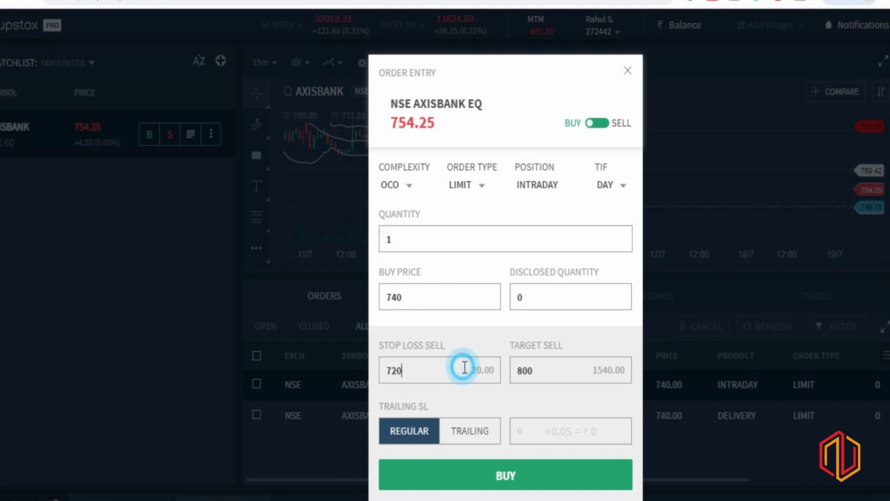
Set the OCO order's quantity to 100 and switch its stop loss from regular to trailing
{"action": "left_click", "coordinate": [397, 233]}
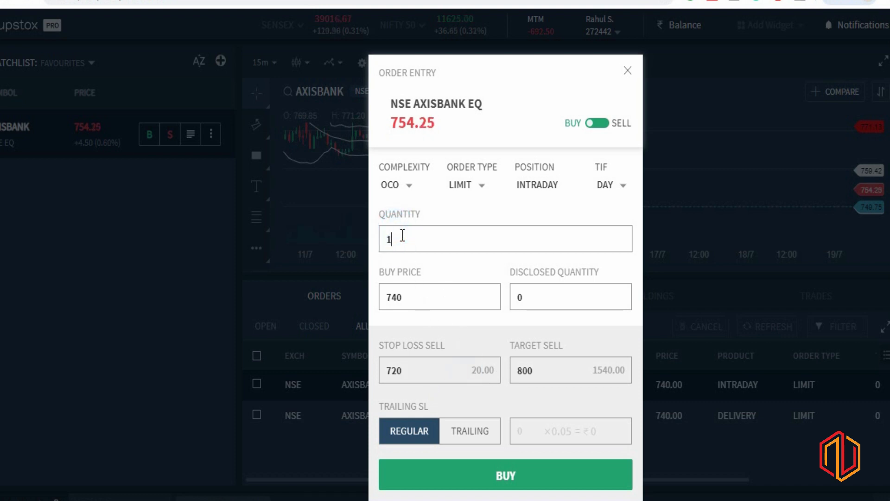
{"action": "type", "text": "00"}
{"action": "left_click", "coordinate": [479, 435]}
{"action": "left_click", "coordinate": [422, 433]}
{"action": "left_click", "coordinate": [472, 443]}
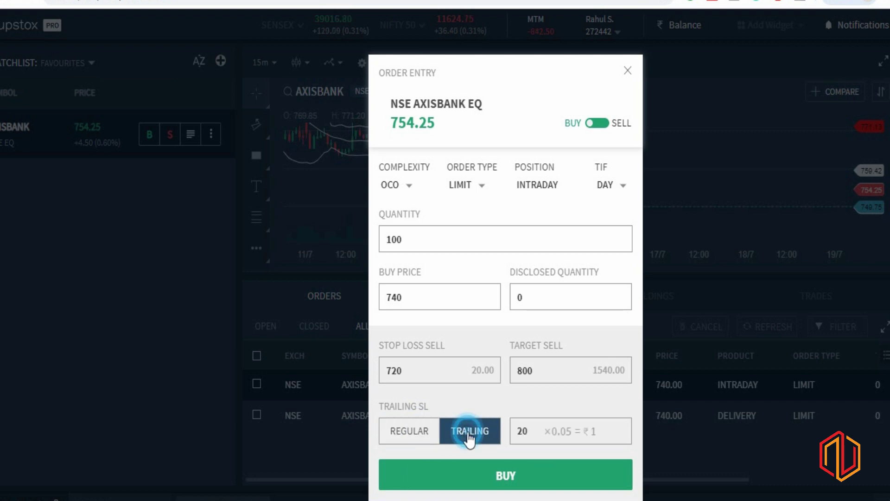
Try editing the trailing stop loss tick value and close the OCO order without buying
{"action": "left_click", "coordinate": [598, 431]}
{"action": "left_click", "coordinate": [523, 430]}
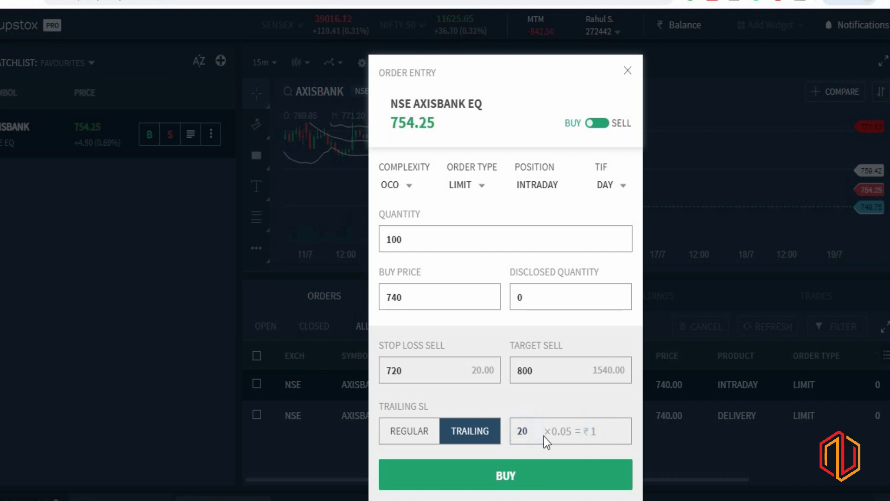
{"action": "type", "text": "0"}
{"action": "left_click", "coordinate": [628, 70]}
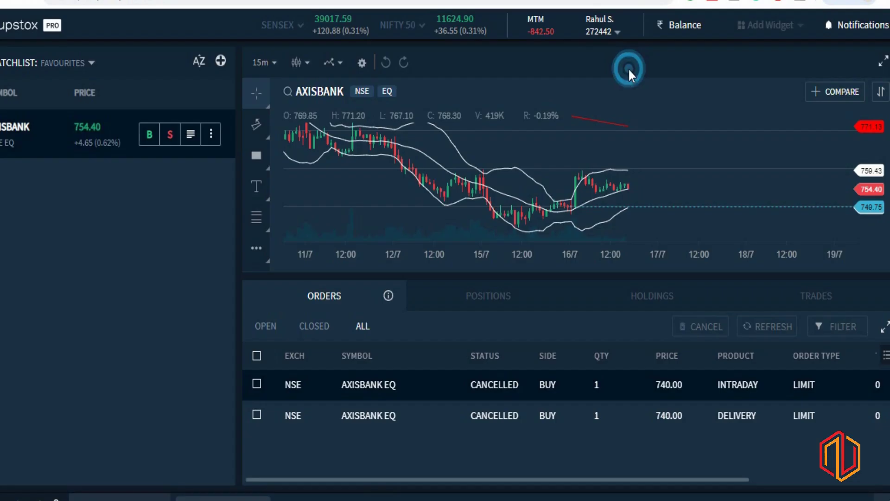
Open a simple AXISBANK EQ buy order, try the Delivery position with the Market order type, and discard it
{"action": "left_click", "coordinate": [149, 135]}
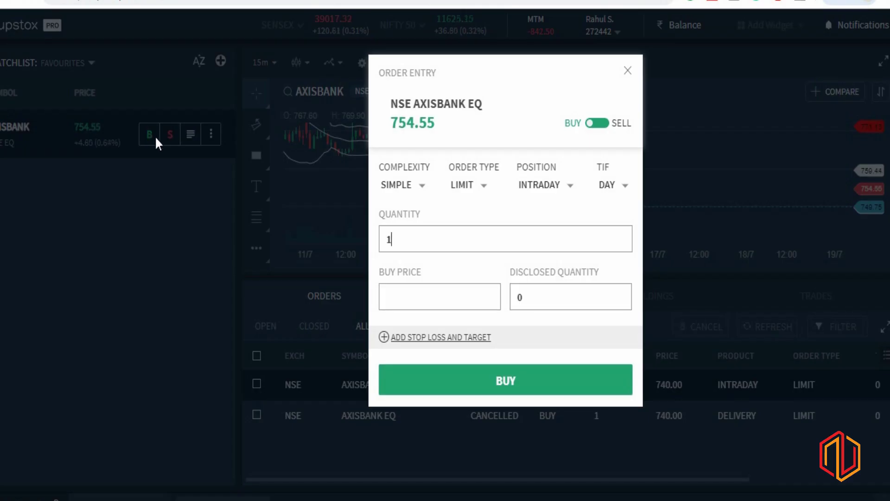
{"action": "left_click", "coordinate": [569, 187]}
{"action": "left_click", "coordinate": [537, 216]}
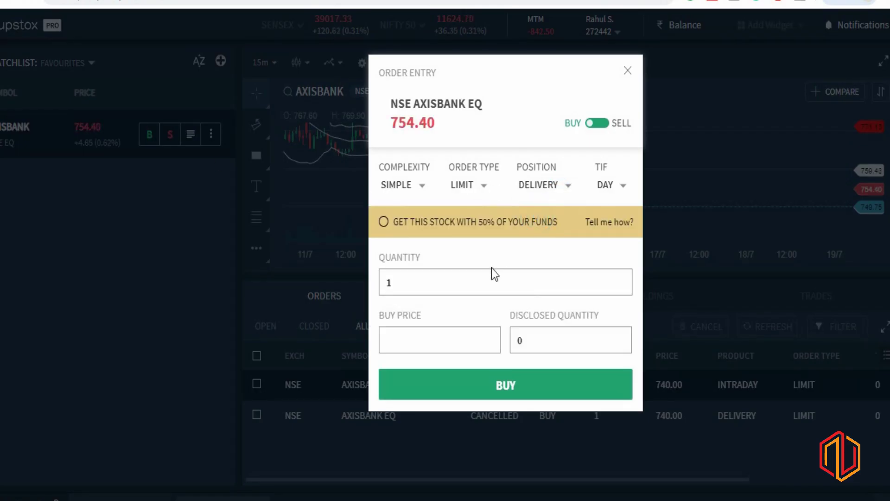
{"action": "left_click", "coordinate": [413, 334]}
{"action": "left_click", "coordinate": [477, 185]}
{"action": "left_click", "coordinate": [468, 212]}
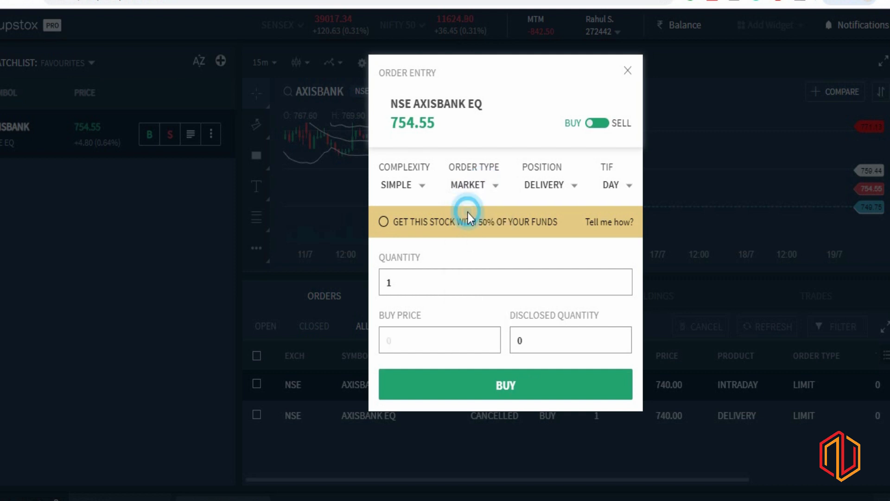
{"action": "left_click", "coordinate": [628, 73]}
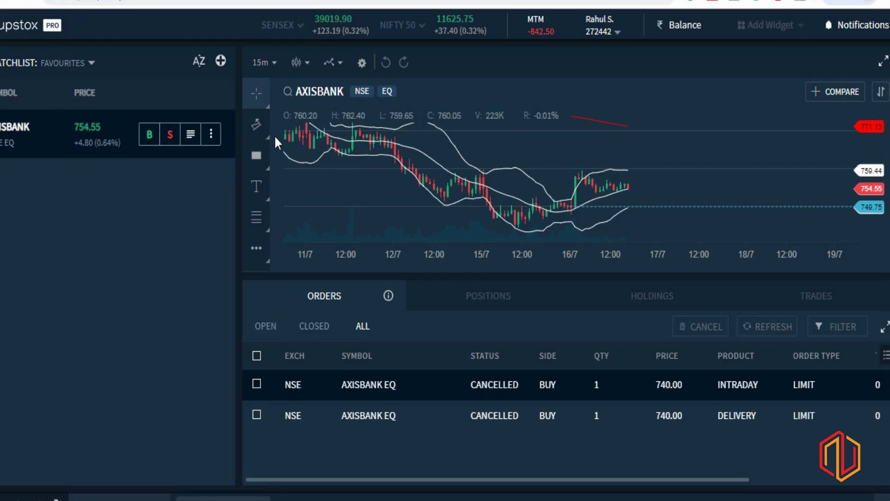
Search for AXISBANK and add its 25 JUL19 and 29 AUG19 futures to the Favourites watchlist
{"action": "left_click", "coordinate": [220, 60]}
{"action": "type", "text": "AXISBANK"}
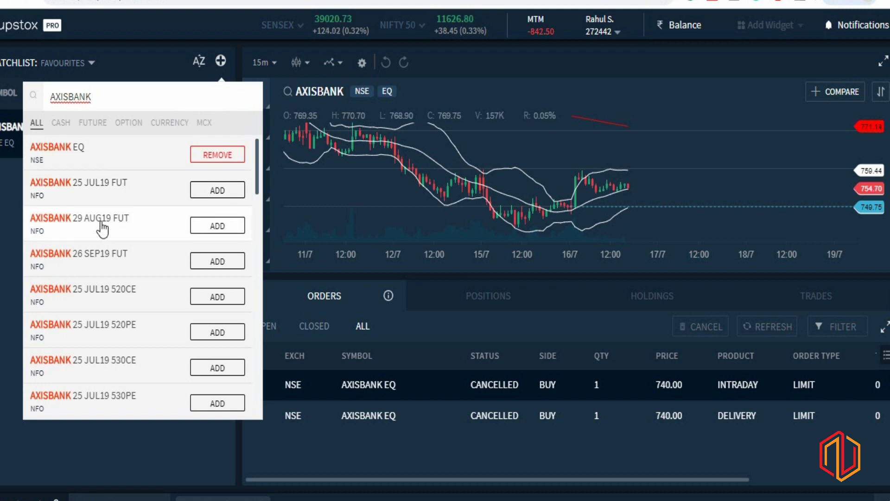
{"action": "left_click", "coordinate": [218, 190]}
{"action": "left_click", "coordinate": [217, 227]}
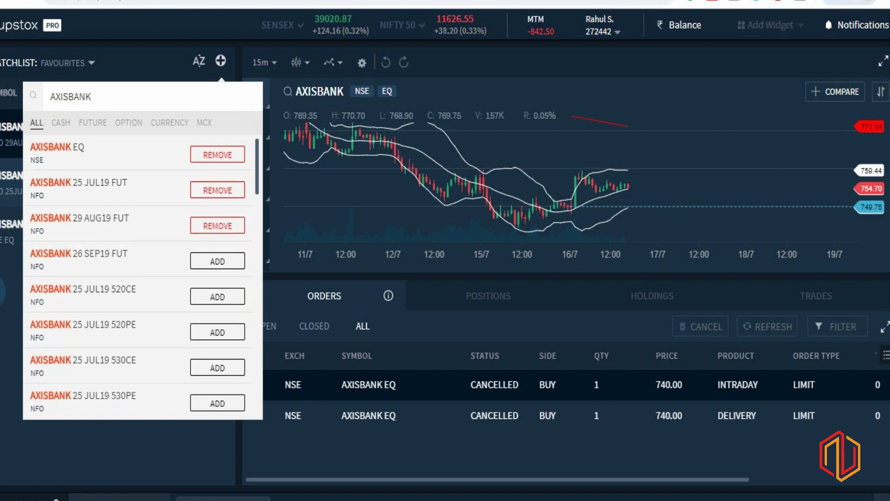
{"action": "left_click", "coordinate": [1, 312]}
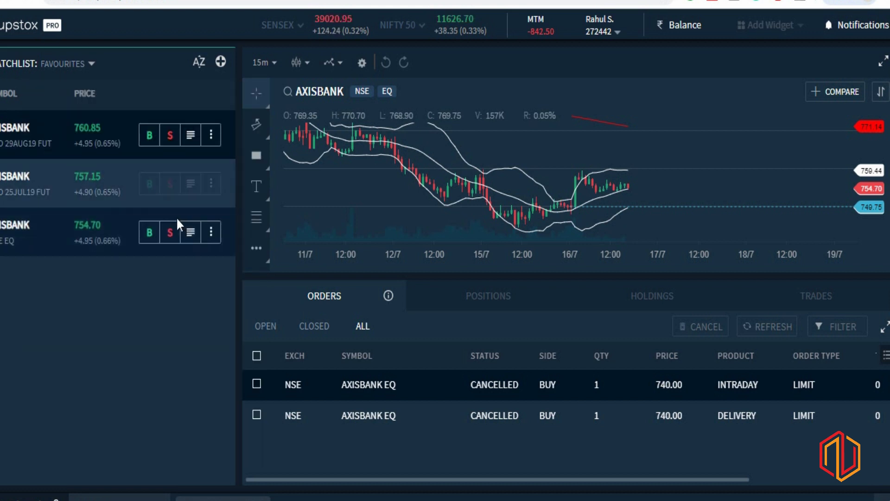
Examine the AXISBANK 25 JUL19 FUT chart at full size and restore the normal layout
{"action": "left_click", "coordinate": [63, 183]}
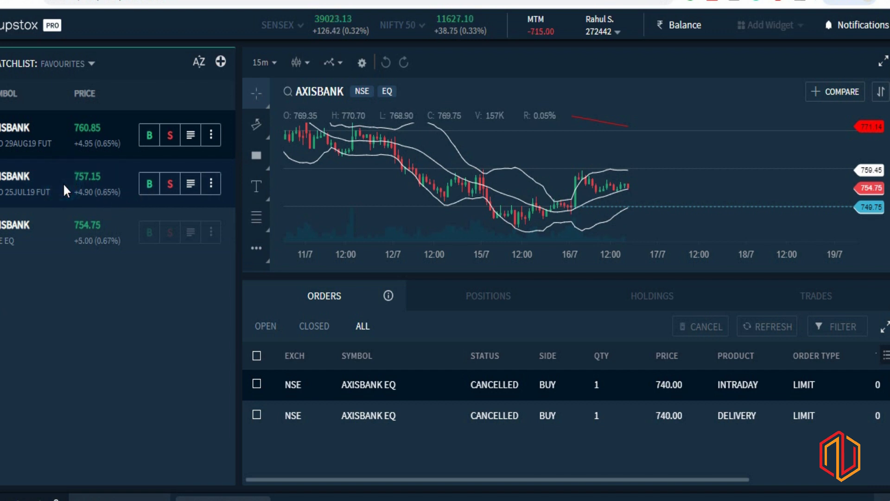
{"action": "left_click", "coordinate": [14, 182]}
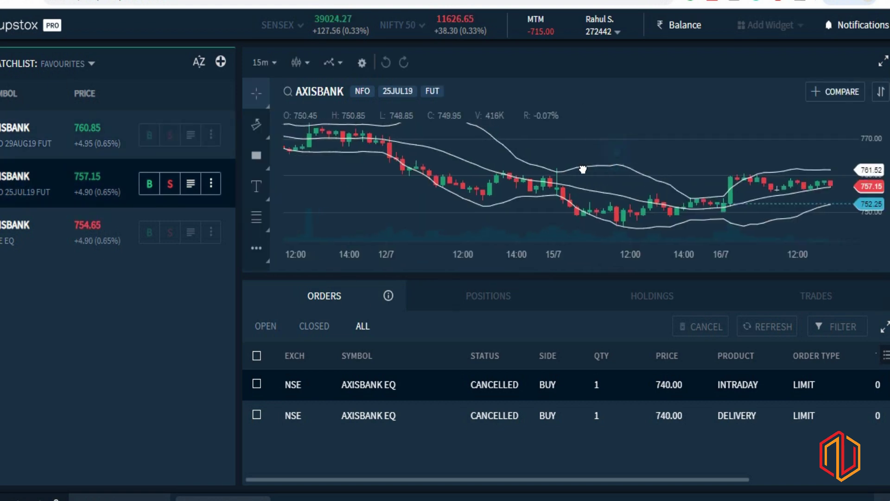
{"action": "left_click_drag", "start_coordinate": [616, 149], "coordinate": [533, 169]}
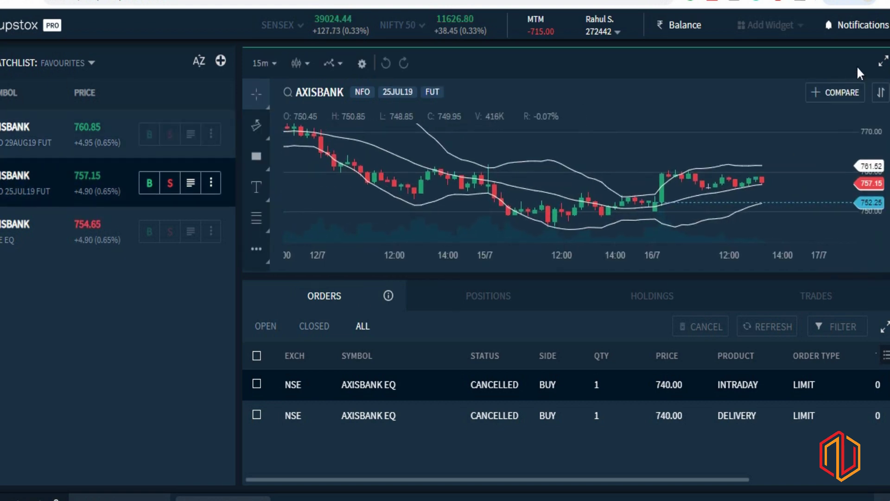
{"action": "left_click", "coordinate": [883, 61]}
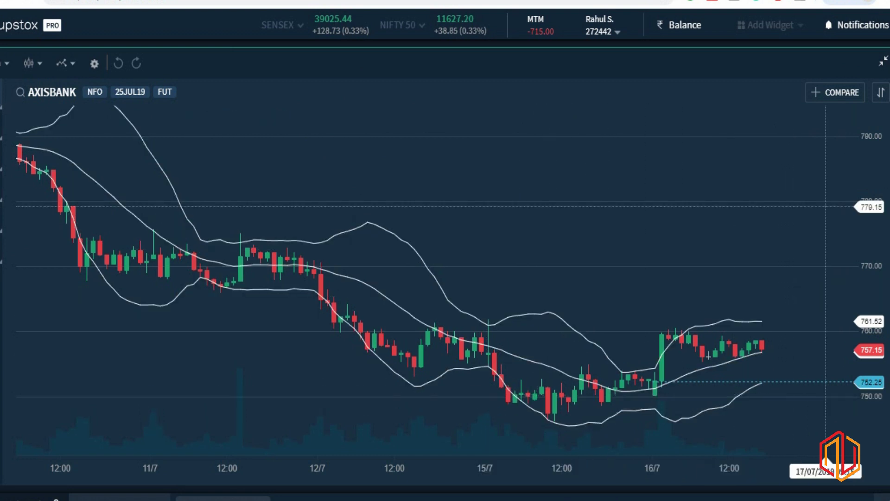
{"action": "left_click", "coordinate": [884, 62]}
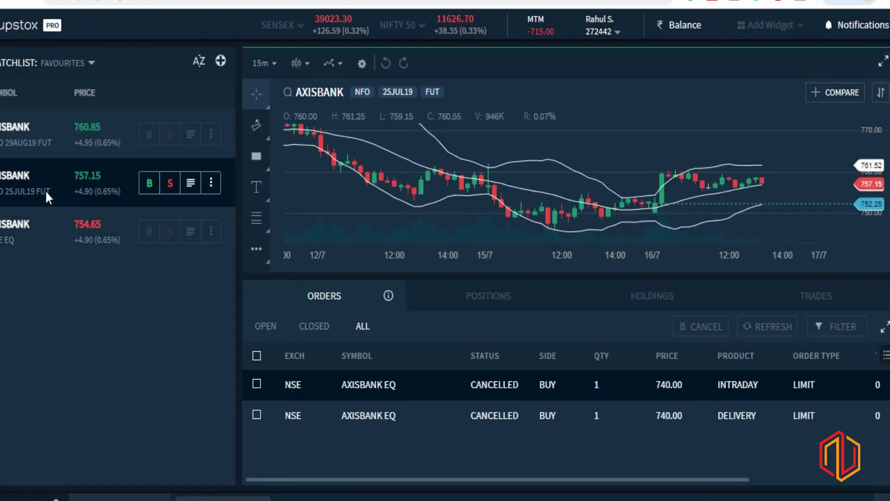
Examine the AXISBANK 29 AUG19 FUT chart at full size and restore the normal layout
{"action": "left_click", "coordinate": [30, 139]}
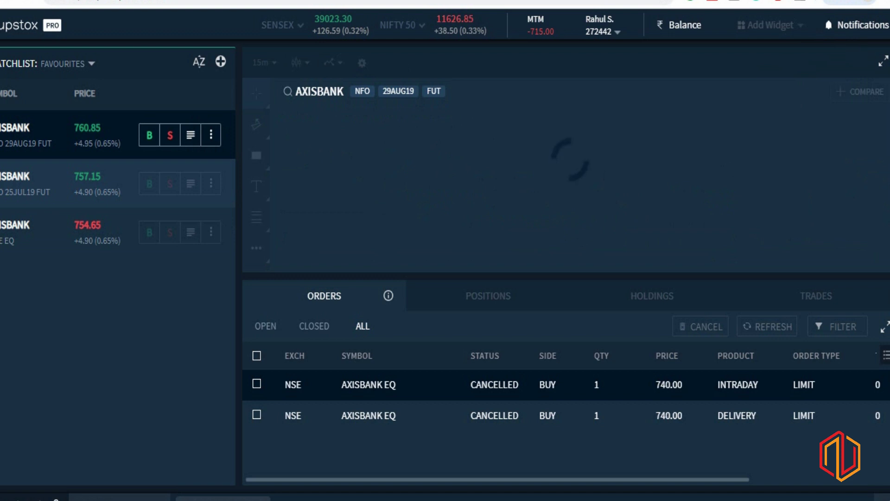
{"action": "left_click", "coordinate": [883, 63]}
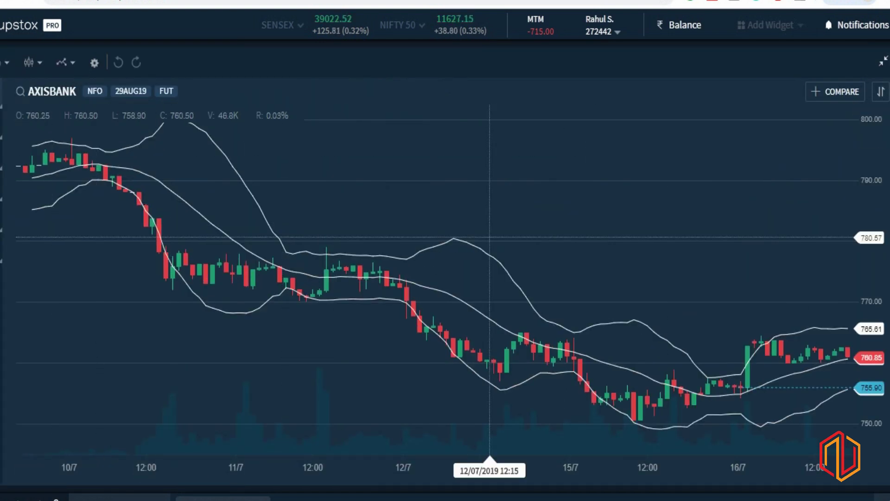
{"action": "left_click", "coordinate": [883, 61]}
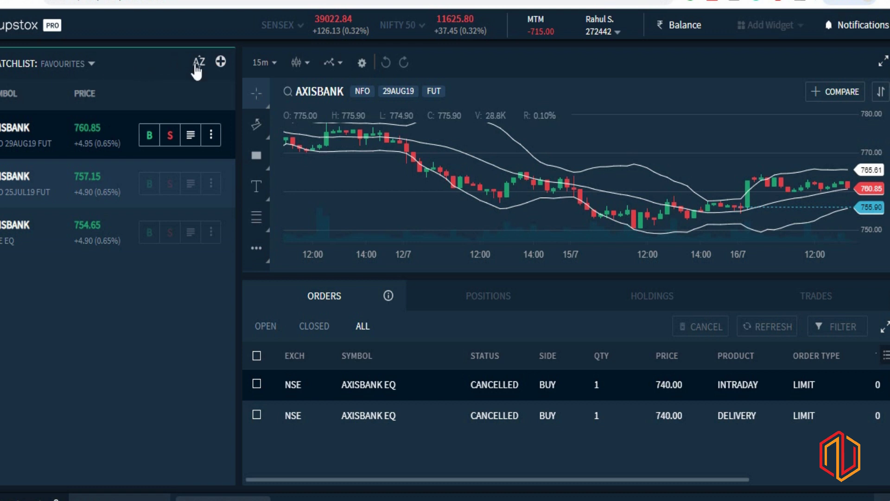
Search for AXIS, filter the results to futures, and add AXISBANK 26 SEP19 FUT to the Favourites watchlist
{"action": "left_click", "coordinate": [220, 63]}
{"action": "type", "text": "AXIS"}
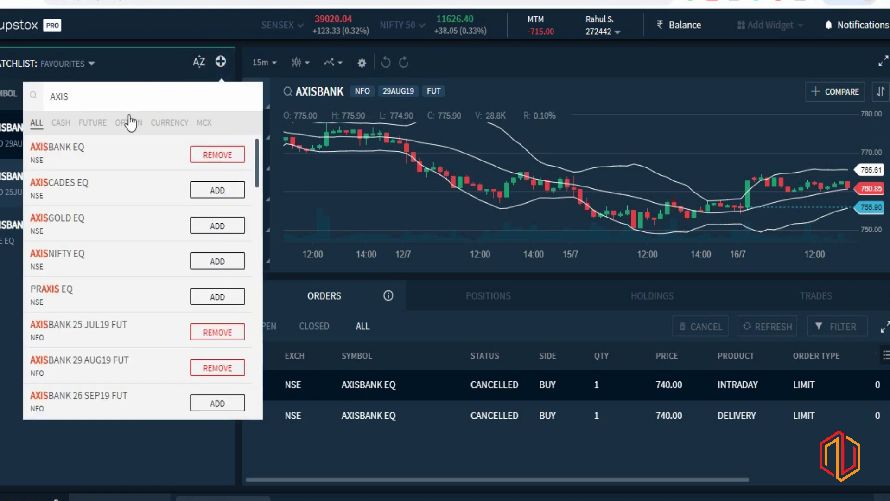
{"action": "left_click", "coordinate": [92, 122]}
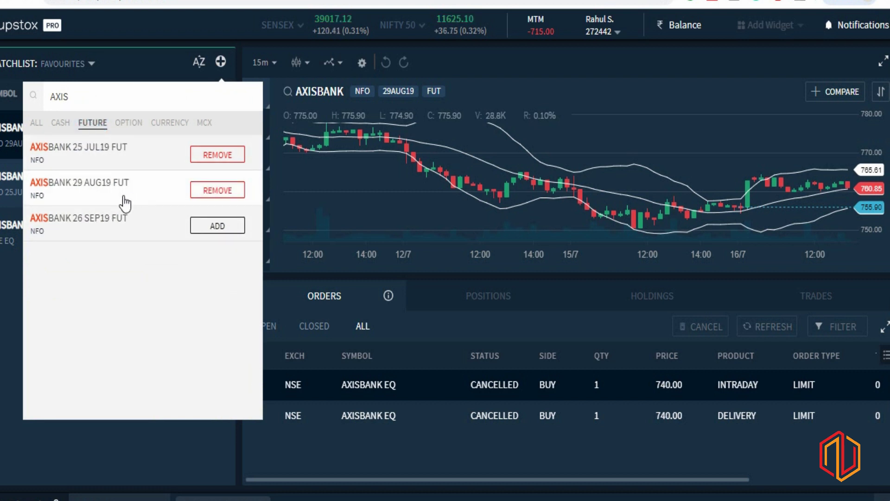
{"action": "left_click", "coordinate": [106, 235]}
{"action": "left_click", "coordinate": [119, 322]}
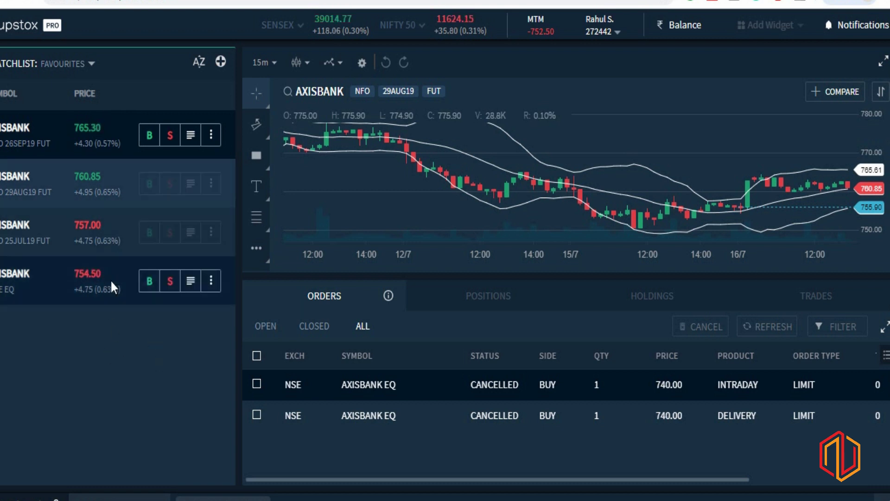
Open a buy order for AXISBANK 25 JUL19 FUT with order type Market and position Intraday
{"action": "left_click", "coordinate": [149, 234]}
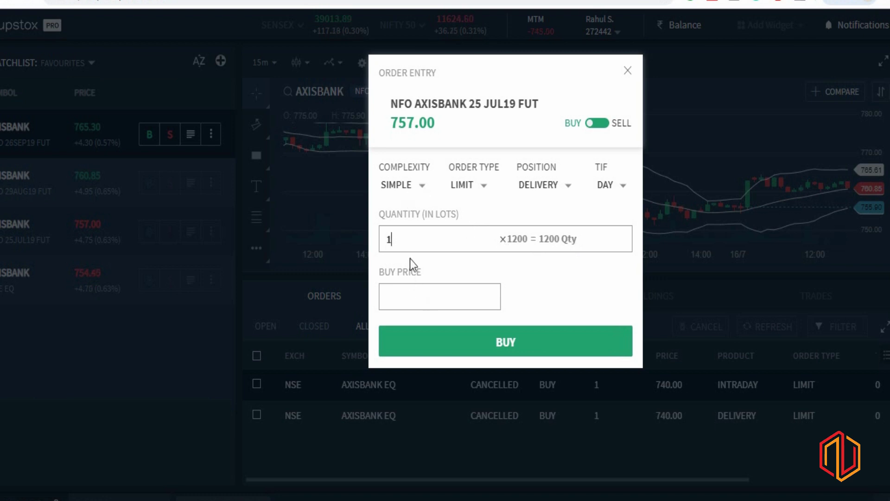
{"action": "left_click", "coordinate": [484, 184]}
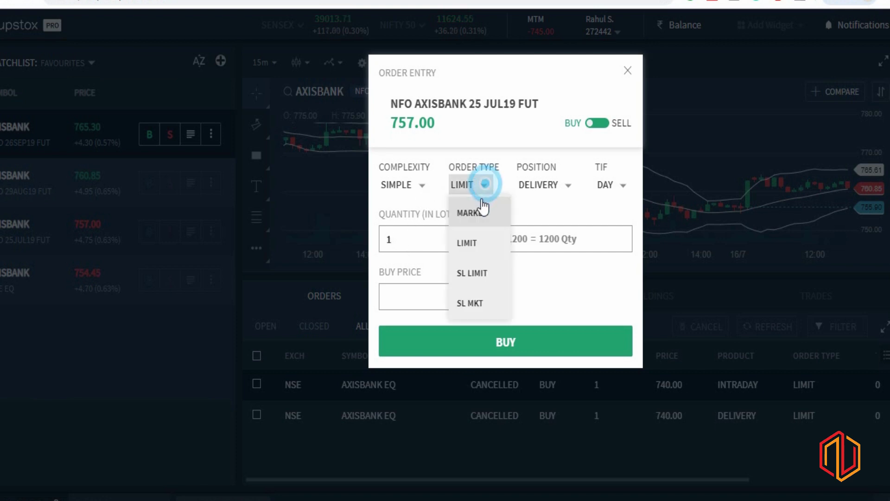
{"action": "left_click", "coordinate": [474, 212]}
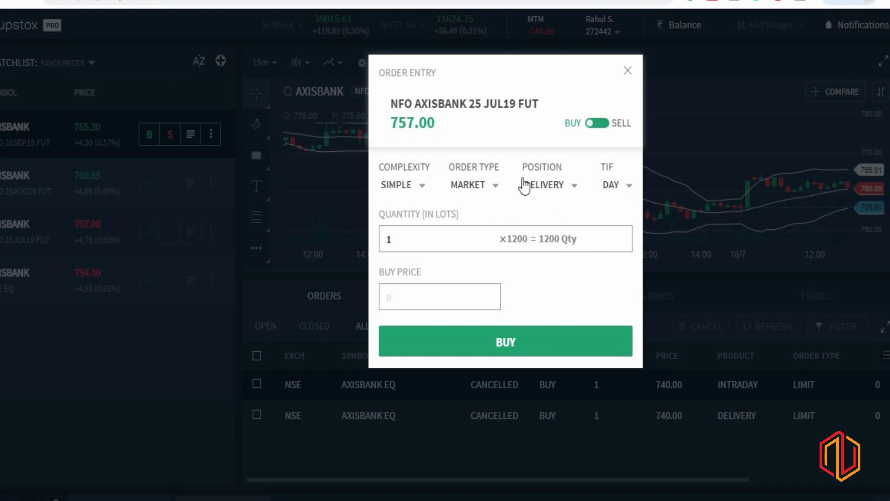
{"action": "left_click", "coordinate": [567, 185]}
{"action": "left_click", "coordinate": [559, 241]}
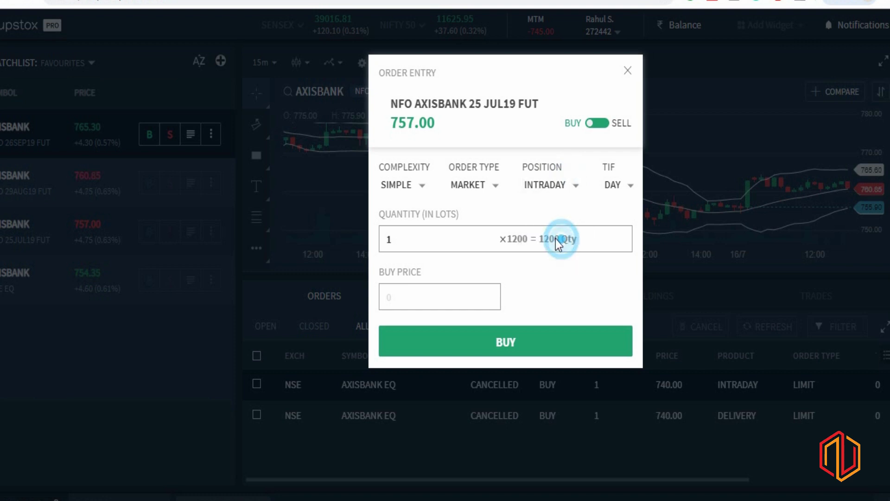
Return the futures order type to Limit and change the order's complexity to CO
{"action": "left_click", "coordinate": [494, 183]}
{"action": "left_click", "coordinate": [478, 242]}
{"action": "left_click", "coordinate": [418, 305]}
{"action": "left_click", "coordinate": [423, 185]}
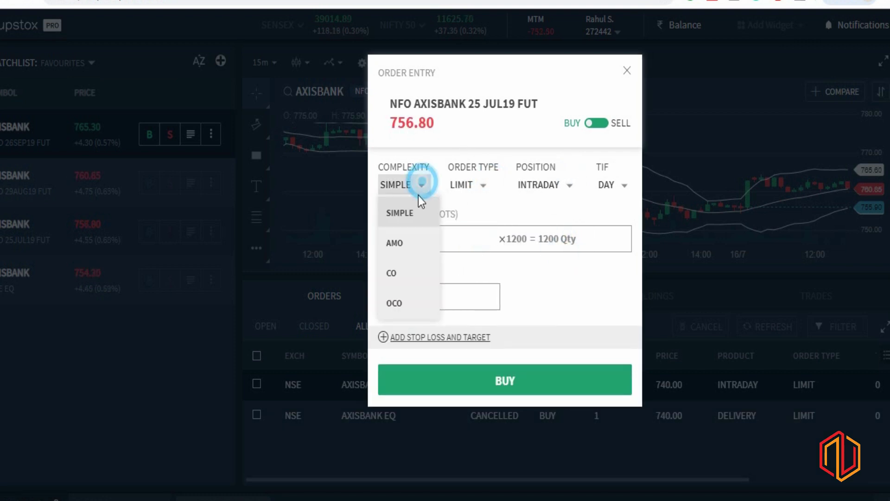
{"action": "left_click", "coordinate": [399, 275]}
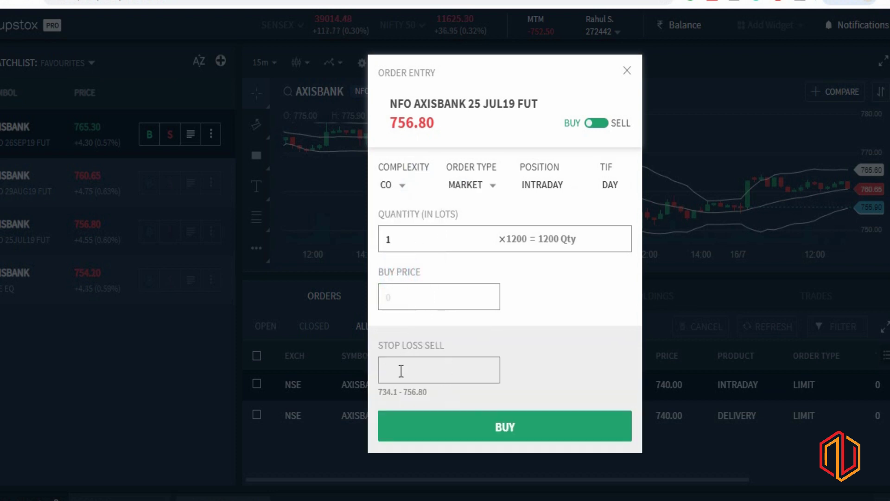
Switch the futures order's complexity to OCO and close the order entry without buying
{"action": "left_click", "coordinate": [402, 185]}
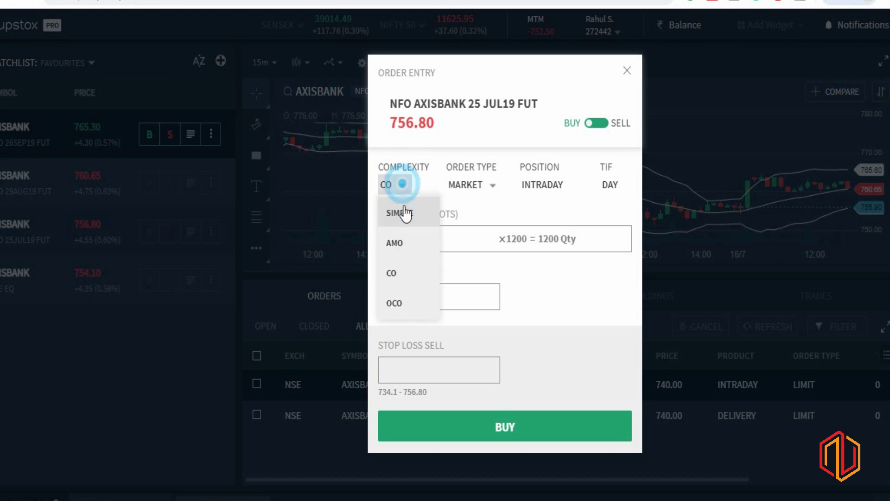
{"action": "left_click", "coordinate": [394, 303]}
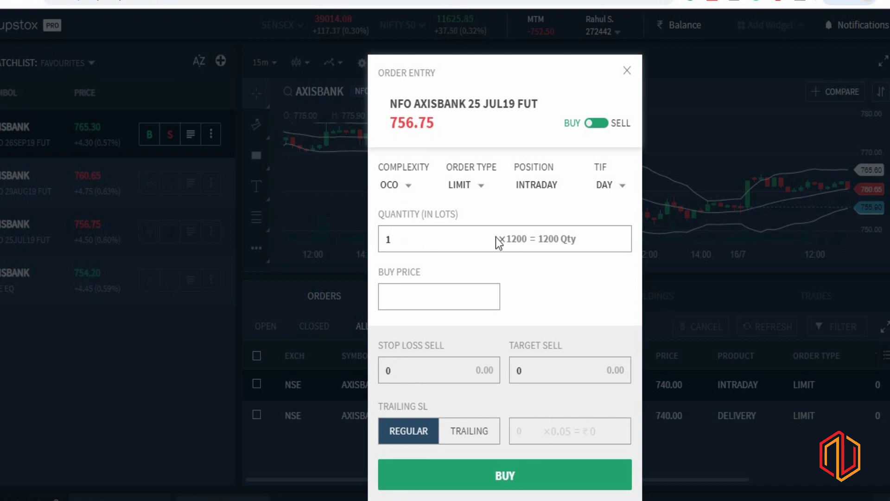
{"action": "left_click", "coordinate": [628, 72]}
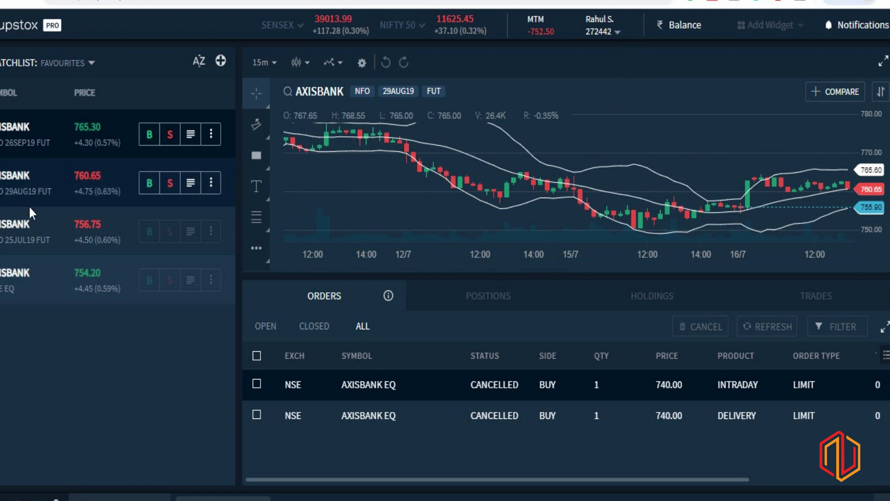
View the AXISBANK 25 JUL19 FUT chart and check the settings in its buy order form
{"action": "left_click", "coordinate": [45, 235]}
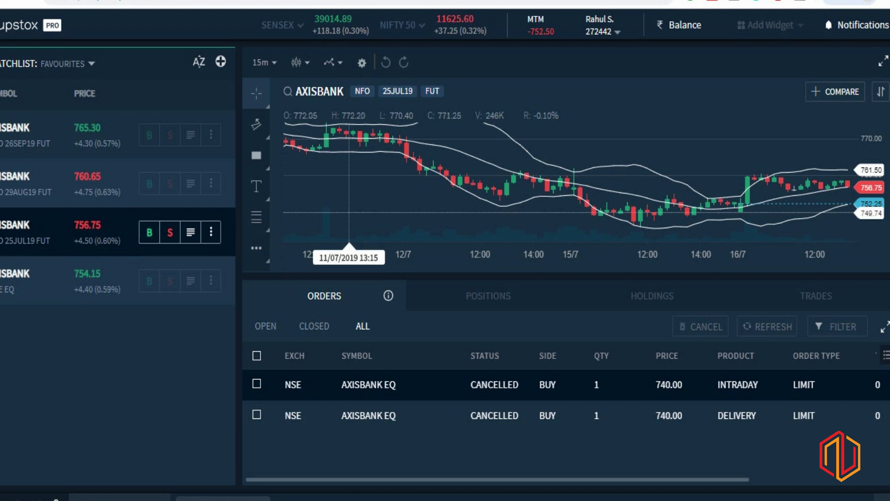
{"action": "left_click_drag", "start_coordinate": [833, 158], "coordinate": [733, 179]}
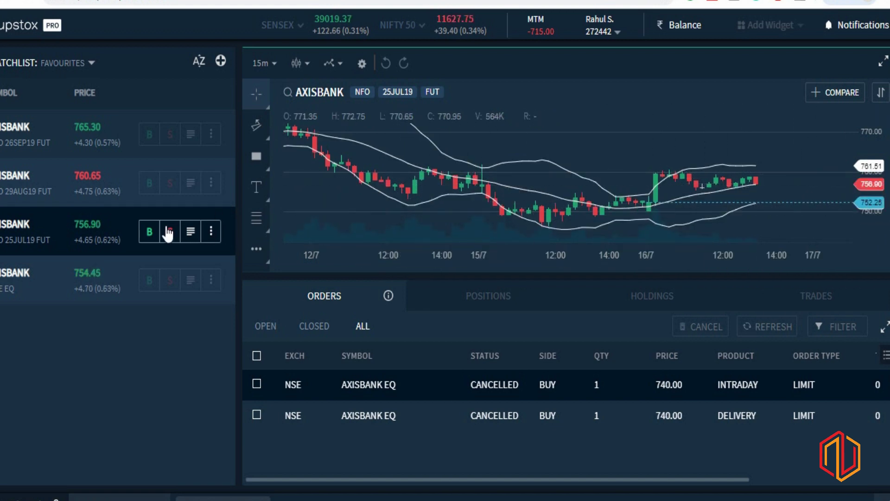
{"action": "left_click", "coordinate": [149, 231]}
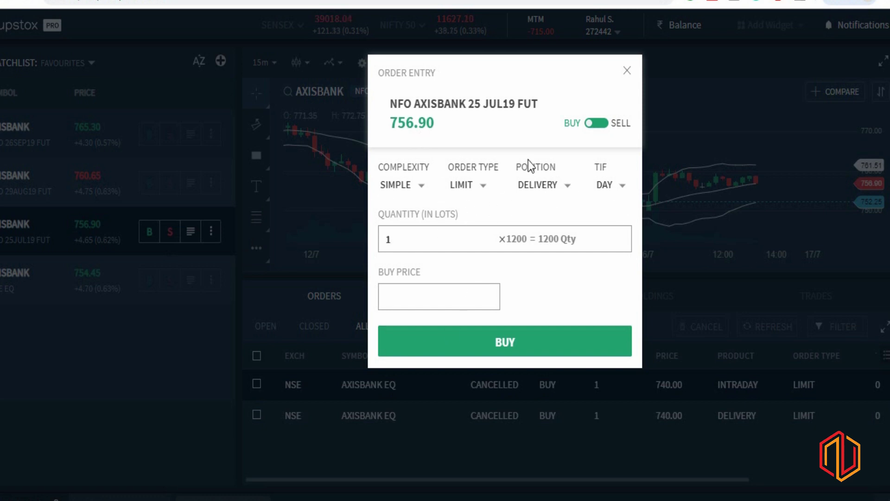
{"action": "left_click", "coordinate": [628, 72]}
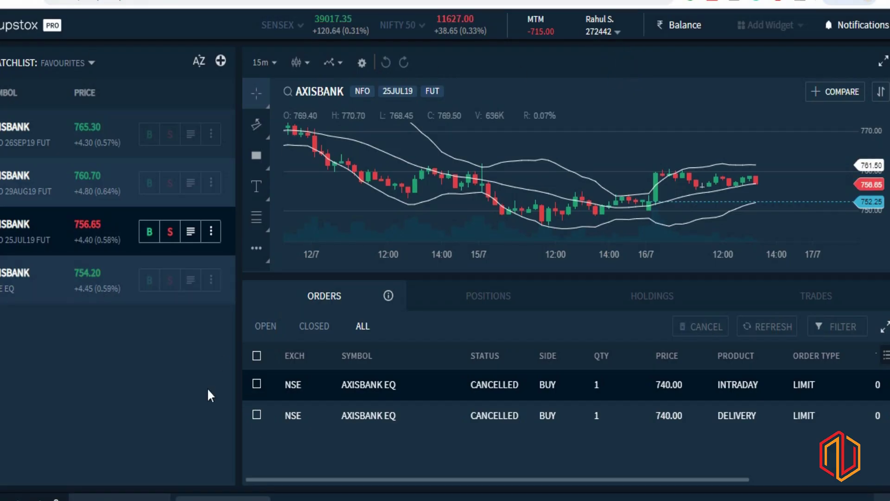
Search for AXISBANK CE 750 among the option contracts to add to the Favourites watchlist
{"action": "left_click", "coordinate": [220, 61]}
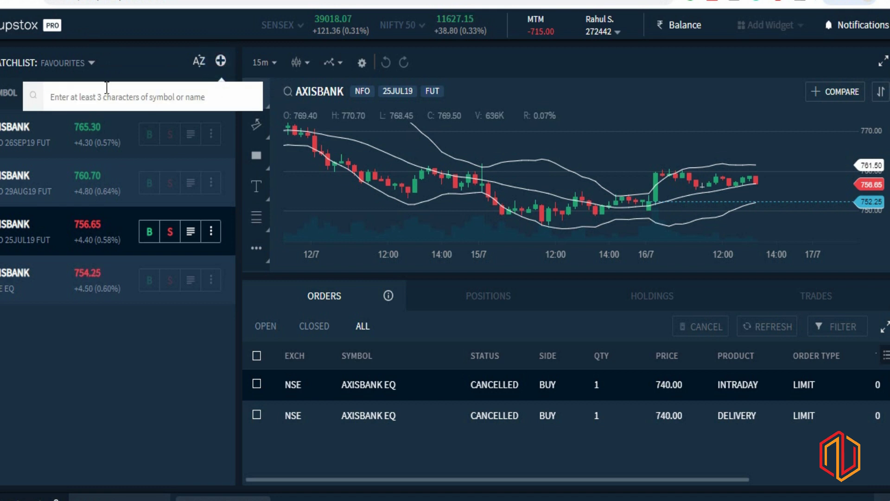
{"action": "type", "text": "AX"}
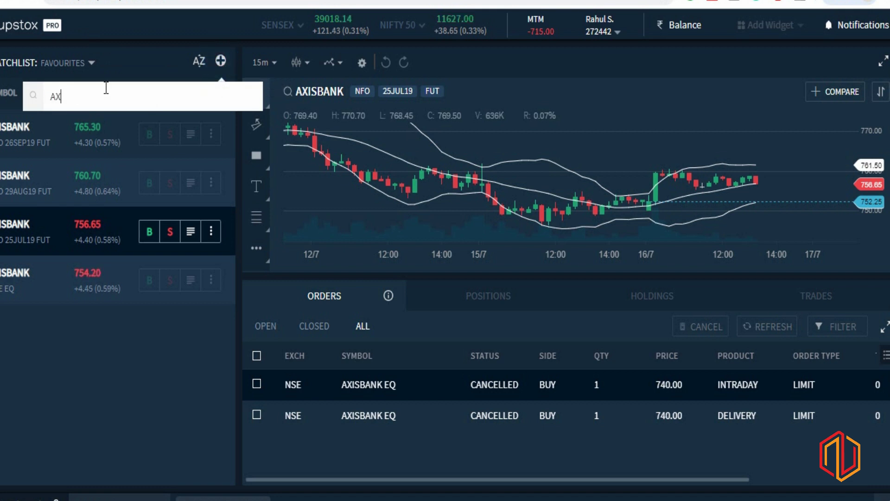
{"action": "type", "text": "I"}
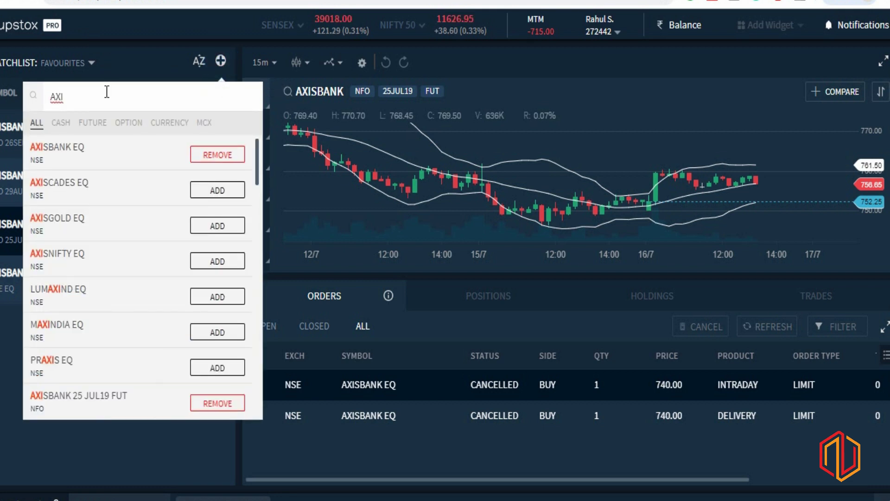
{"action": "type", "text": "SBANK"}
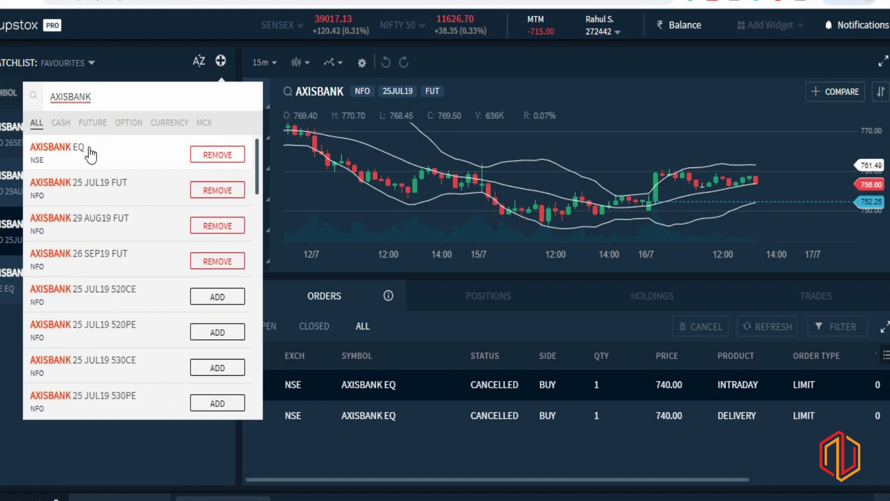
{"action": "left_click", "coordinate": [125, 123]}
{"action": "left_click", "coordinate": [103, 96]}
{"action": "type", "text": "CE 7"}
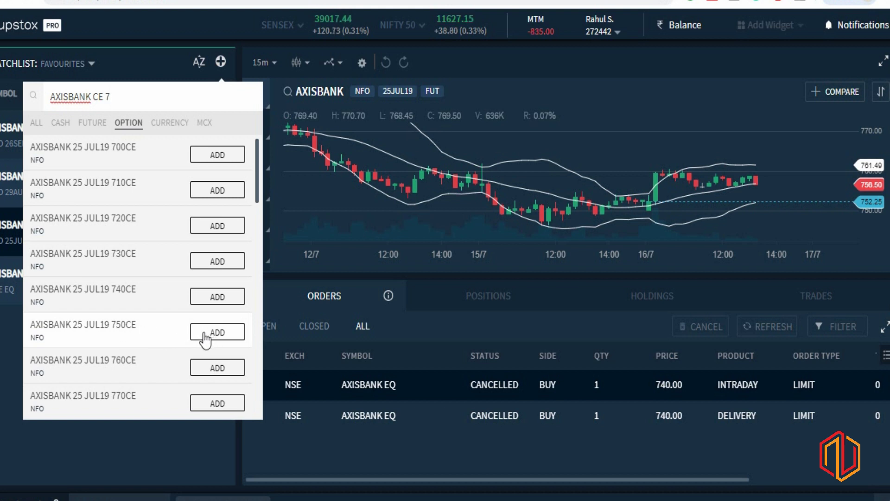
{"action": "type", "text": "50"}
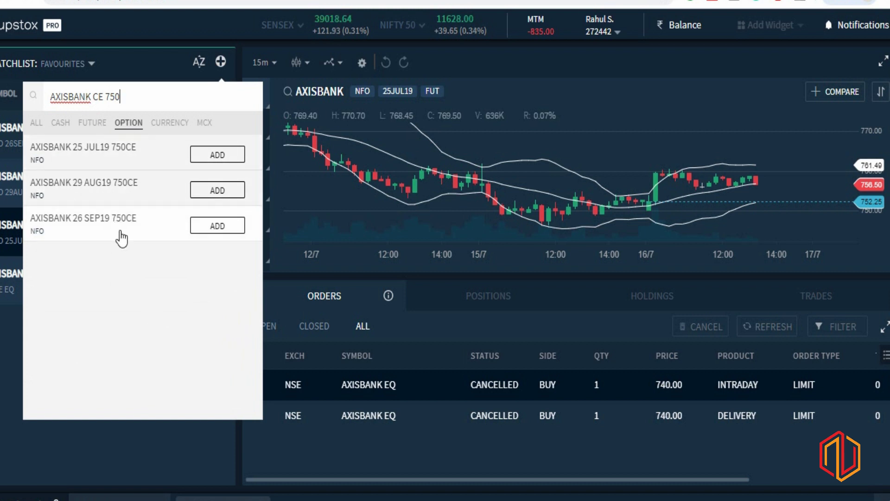
Add the AXISBANK 25 JUL19, 29 AUG19 and 26 SEP19 750CE options to the watchlist and close the search
{"action": "left_click", "coordinate": [208, 157]}
{"action": "left_click", "coordinate": [207, 192]}
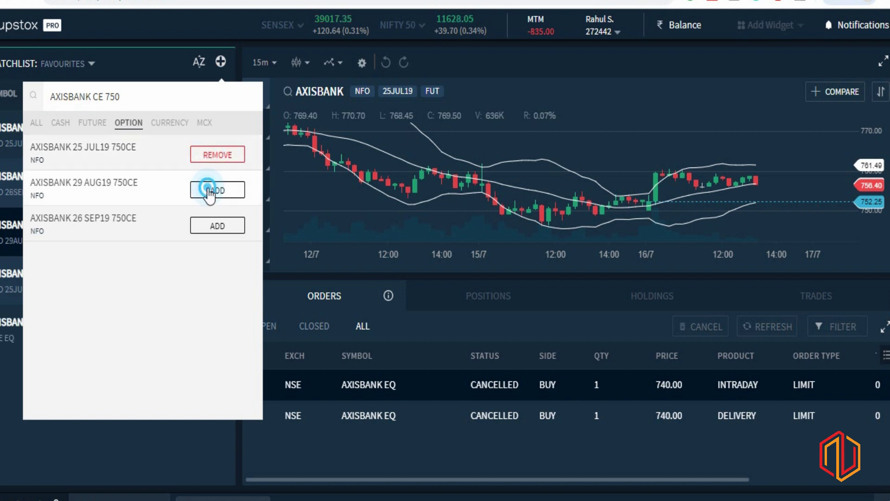
{"action": "left_click", "coordinate": [215, 227]}
{"action": "left_click", "coordinate": [193, 439]}
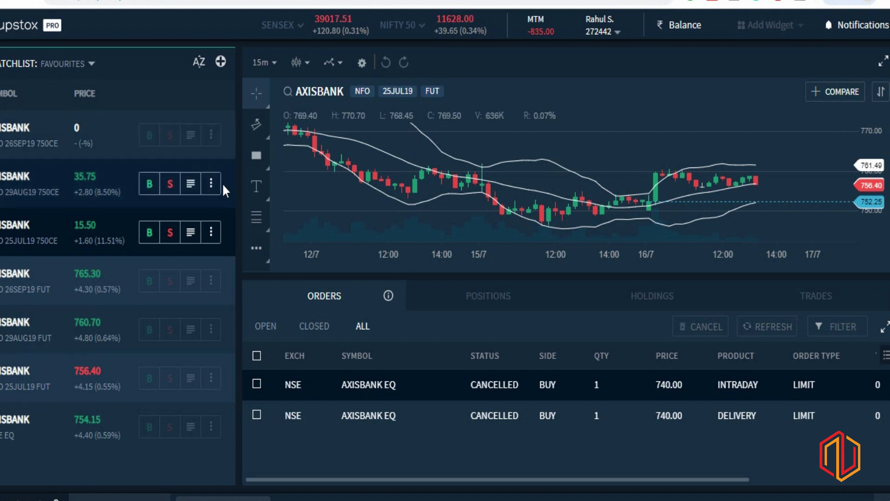
Delete AXISBANK EQ and the 25 JUL19, 29 AUG19 and 26 SEP19 futures from the watchlist
{"action": "left_click", "coordinate": [213, 429]}
{"action": "left_click", "coordinate": [196, 477]}
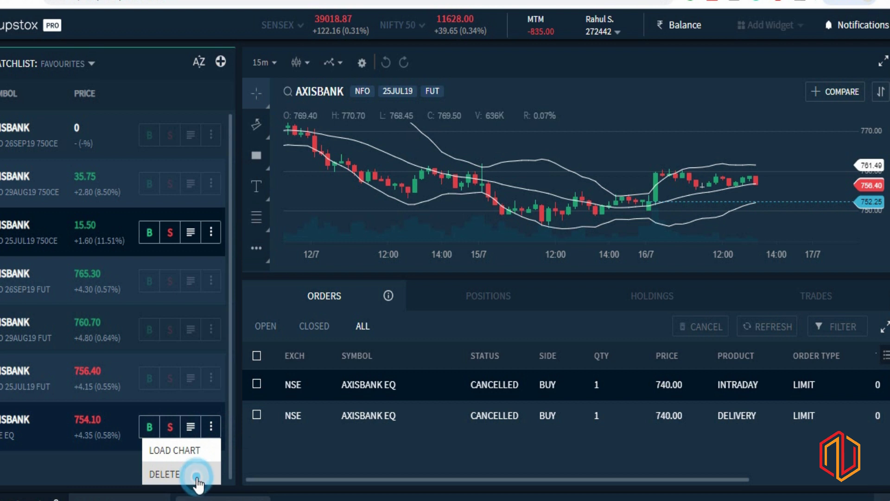
{"action": "left_click", "coordinate": [211, 381]}
{"action": "left_click", "coordinate": [190, 426]}
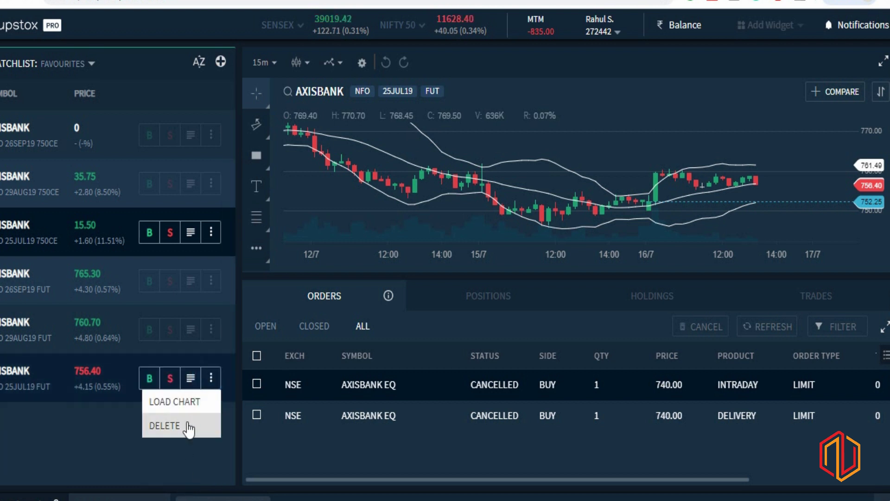
{"action": "left_click", "coordinate": [212, 377]}
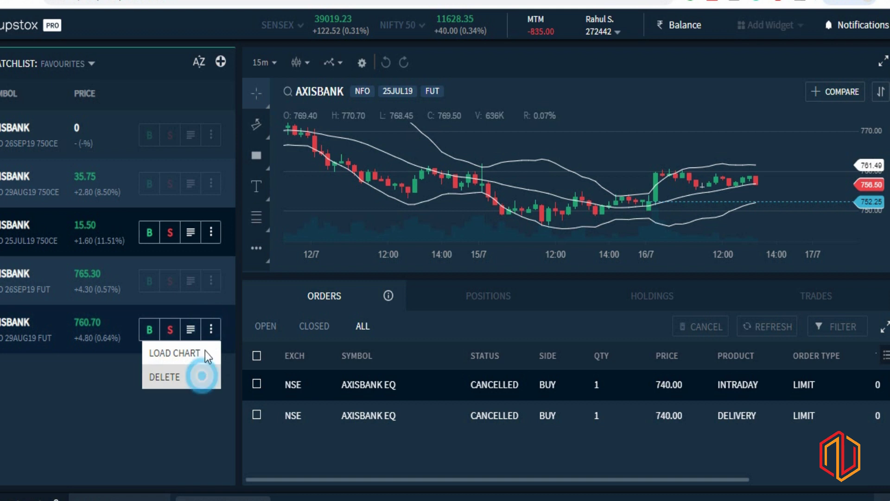
{"action": "left_click", "coordinate": [211, 280]}
{"action": "left_click", "coordinate": [205, 335]}
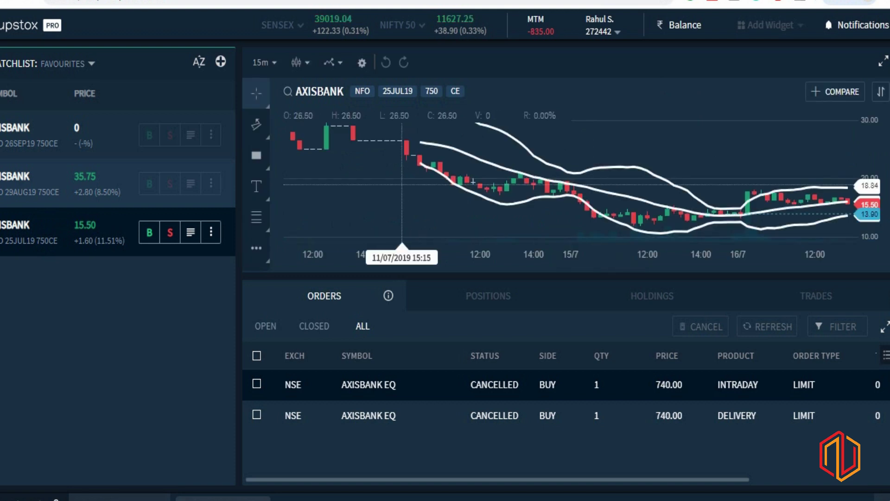
Examine the latest candles on the AXISBANK 25 JUL19 750CE chart in full screen, then restore the normal layout
{"action": "left_click", "coordinate": [757, 145]}
{"action": "left_click_drag", "start_coordinate": [757, 145], "coordinate": [655, 157]}
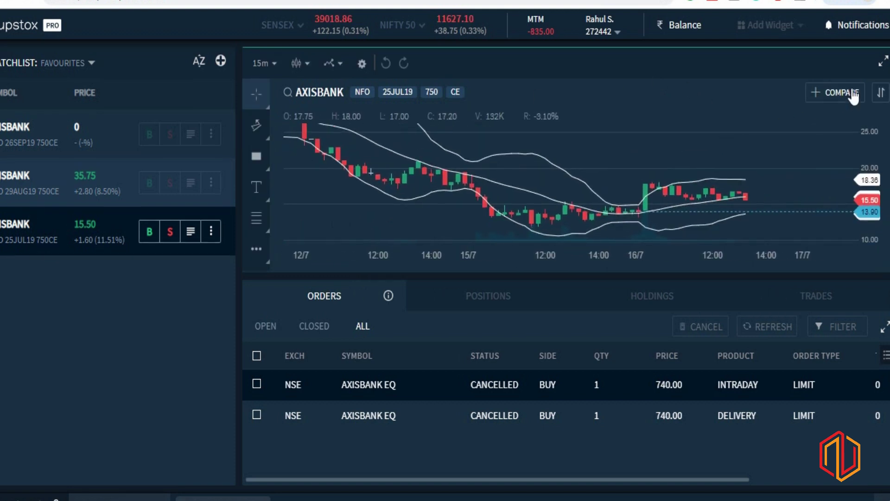
{"action": "left_click", "coordinate": [883, 60]}
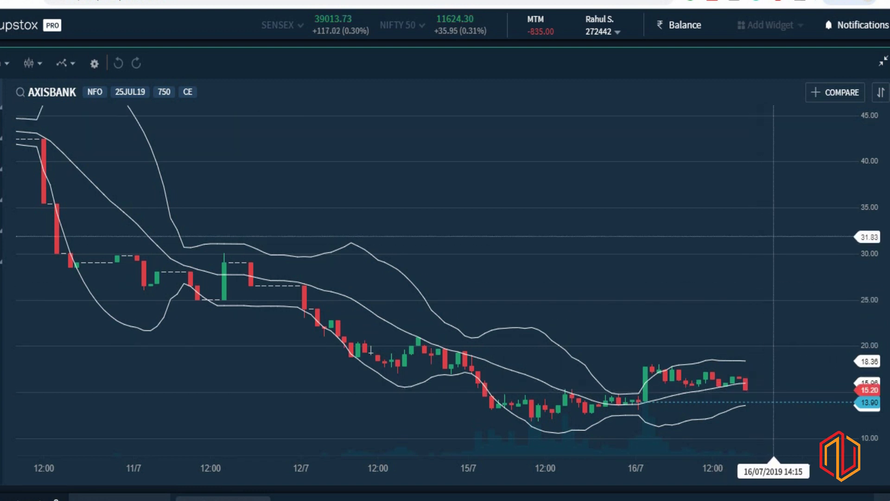
{"action": "left_click", "coordinate": [883, 62]}
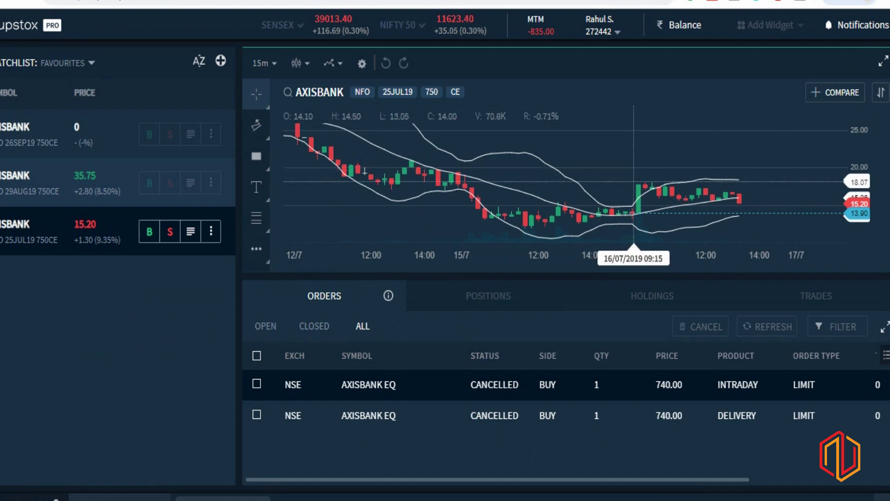
Open a buy order for AXISBANK 25 JUL19 750CE, set its complexity to AMO and check the available order types
{"action": "left_click", "coordinate": [148, 234]}
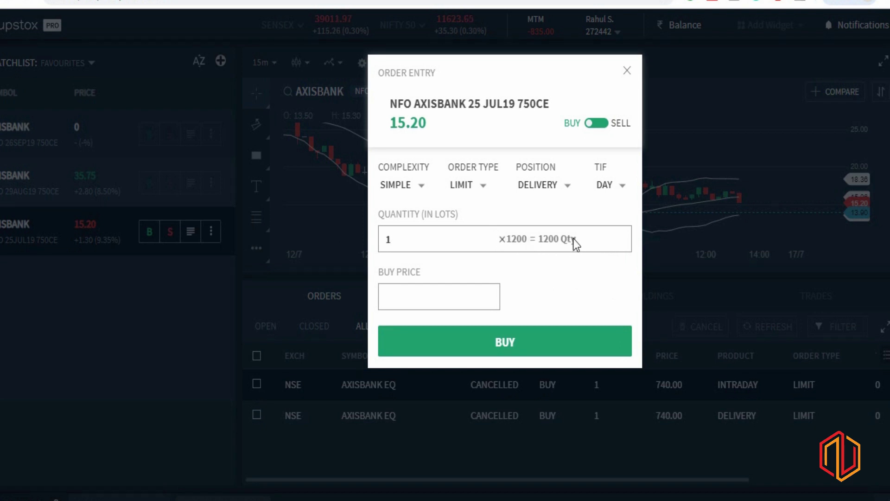
{"action": "left_click", "coordinate": [422, 190]}
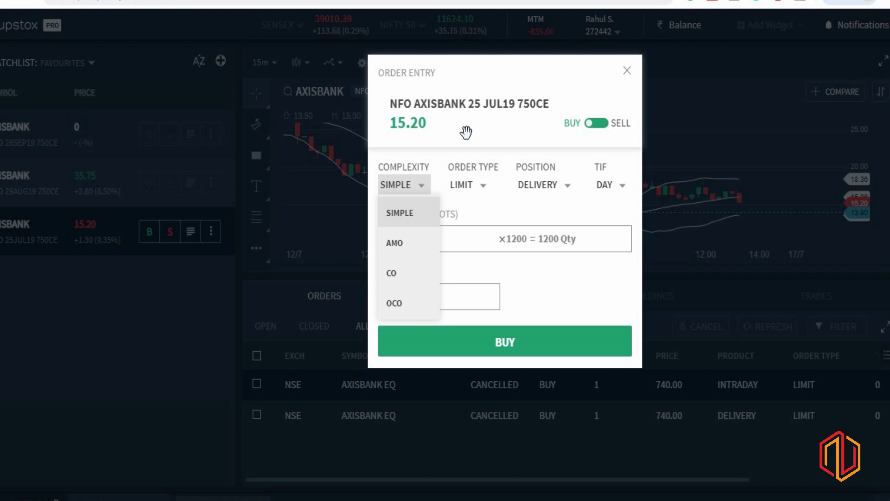
{"action": "left_click", "coordinate": [401, 246]}
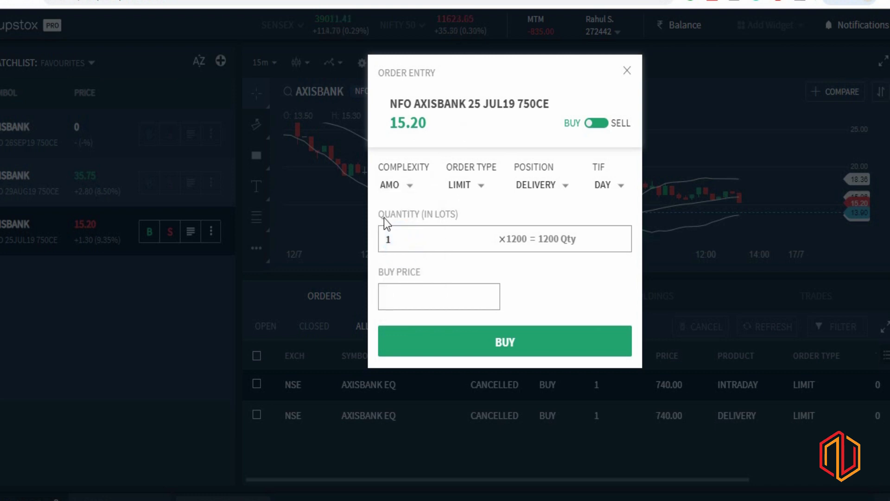
{"action": "left_click", "coordinate": [483, 194]}
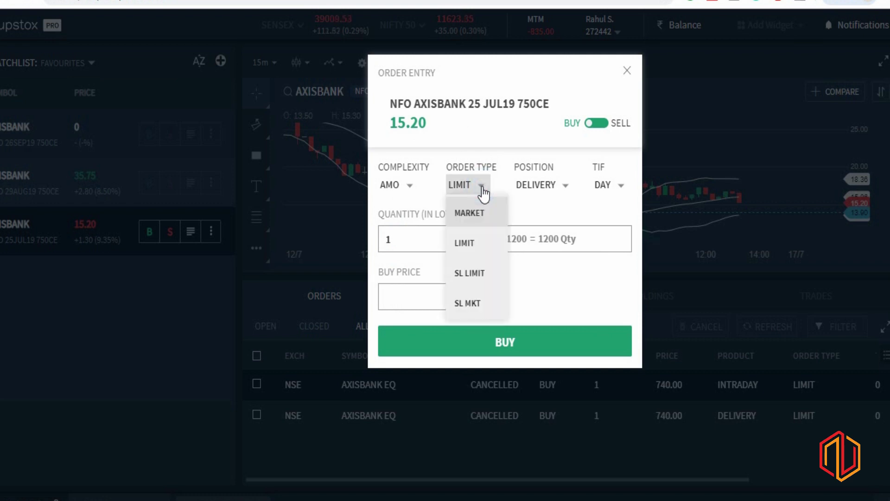
{"action": "left_click", "coordinate": [479, 190]}
Return the option order's complexity to Simple and close the order entry without buying
{"action": "left_click", "coordinate": [411, 189]}
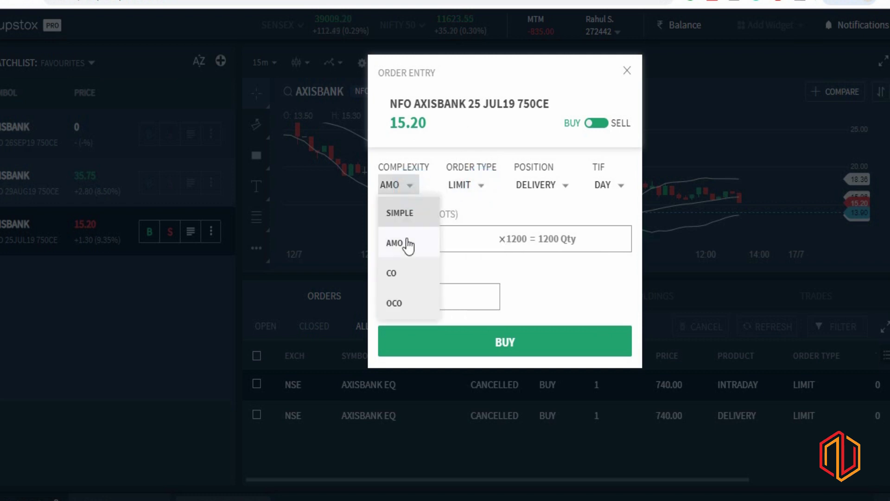
{"action": "left_click", "coordinate": [401, 216]}
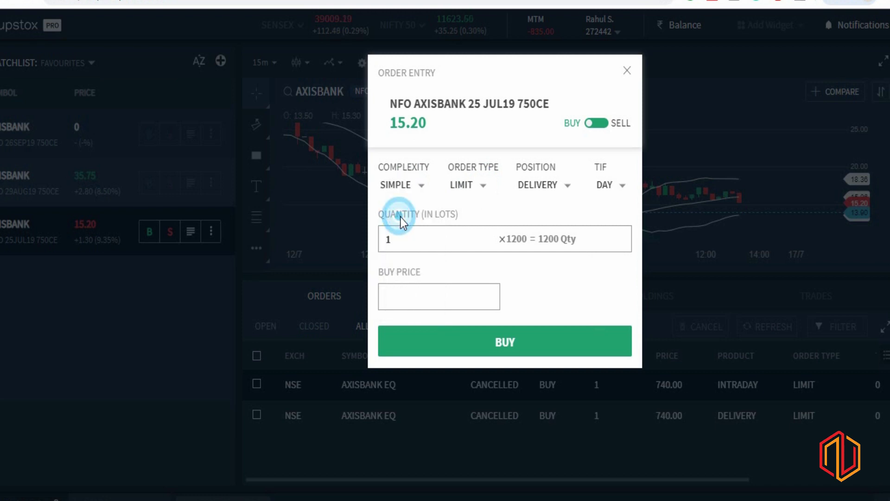
{"action": "left_click", "coordinate": [481, 186]}
{"action": "left_click", "coordinate": [487, 133]}
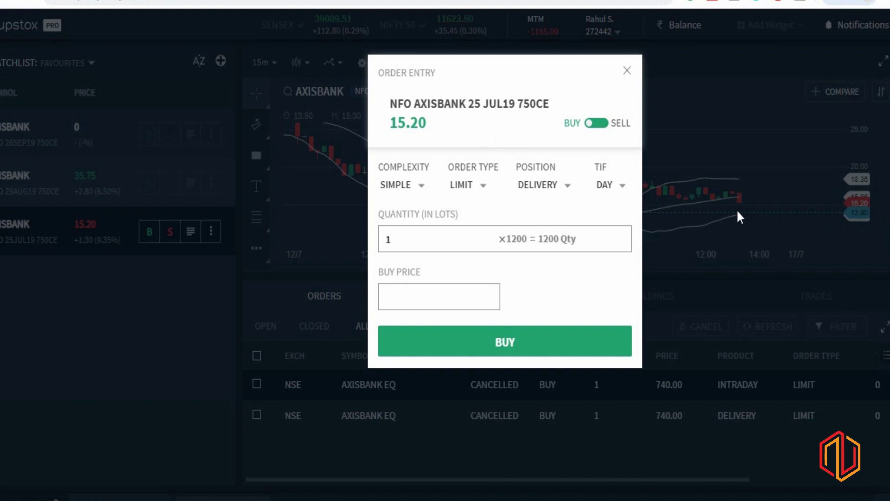
{"action": "left_click", "coordinate": [737, 99]}
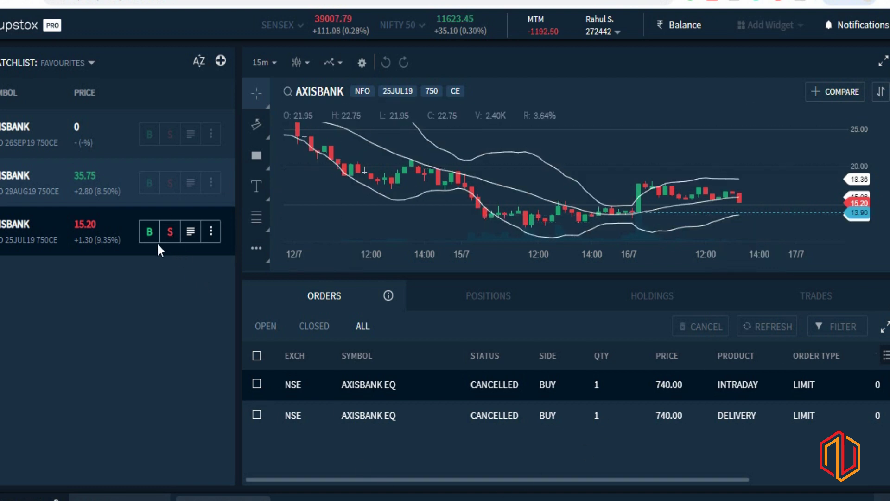
Fill in a simple limit buy order for AXISBANK 25 JUL19 750CE at price 13.5, then close it without buying
{"action": "left_click", "coordinate": [149, 231]}
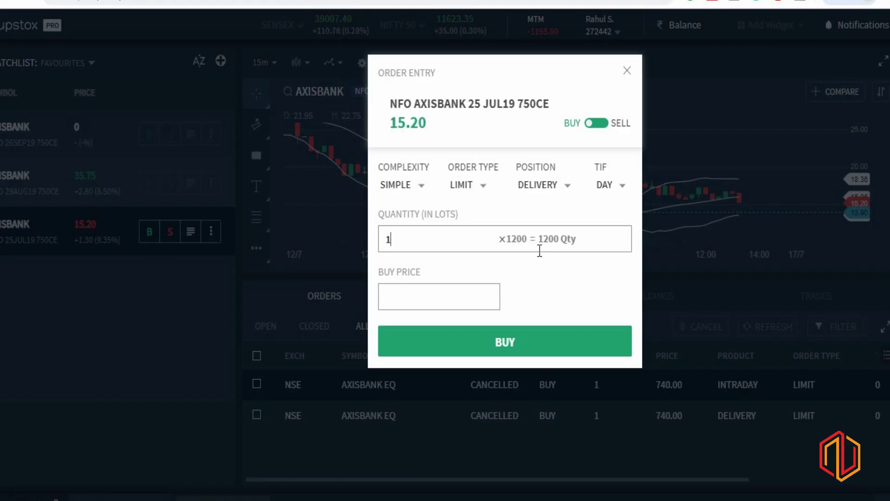
{"action": "left_click", "coordinate": [484, 186]}
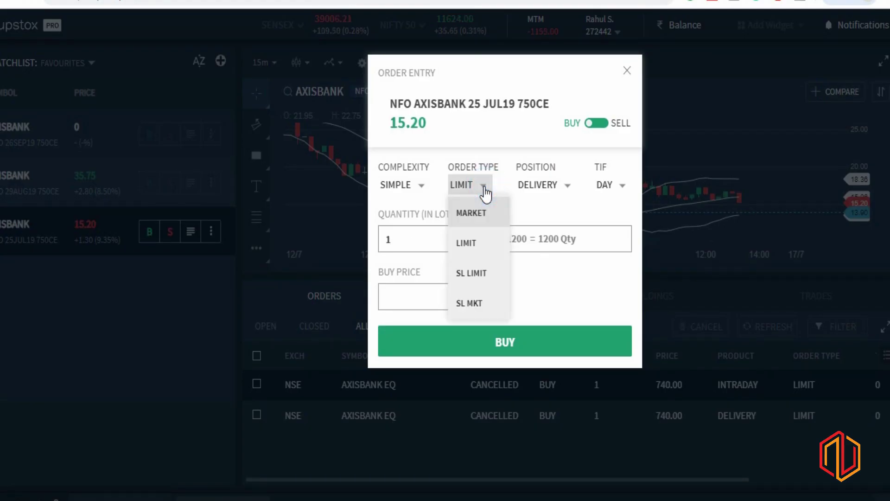
{"action": "left_click", "coordinate": [483, 188]}
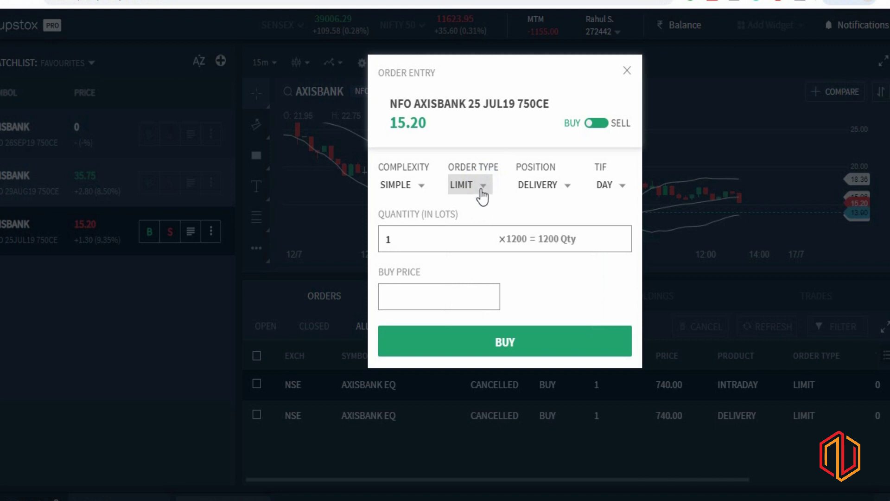
{"action": "left_click", "coordinate": [454, 299]}
{"action": "type", "text": "1"}
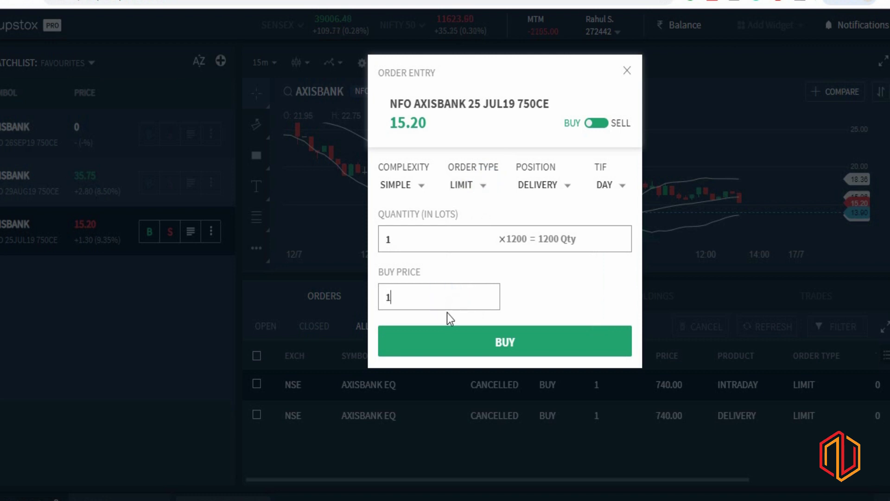
{"action": "type", "text": "3.5"}
{"action": "left_click", "coordinate": [627, 71]}
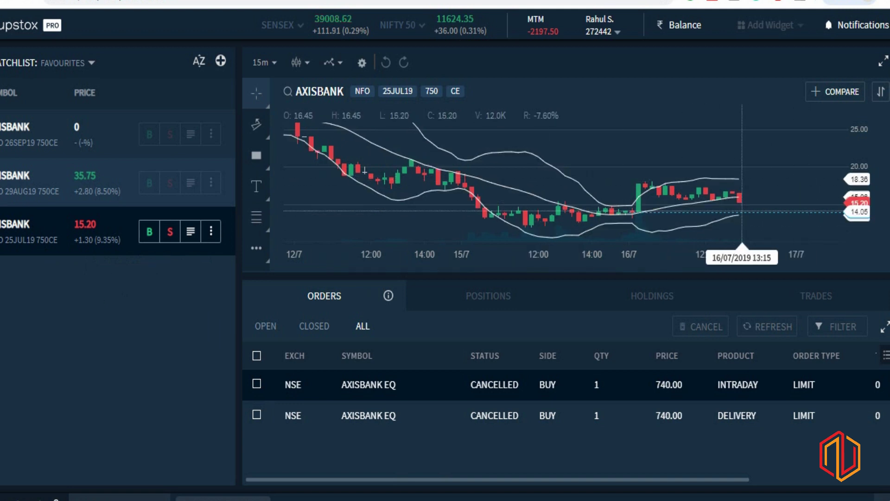
Open a new buy order for AXISBANK 25 JUL19 750CE and set its order type to SL MKT
{"action": "left_click", "coordinate": [151, 236]}
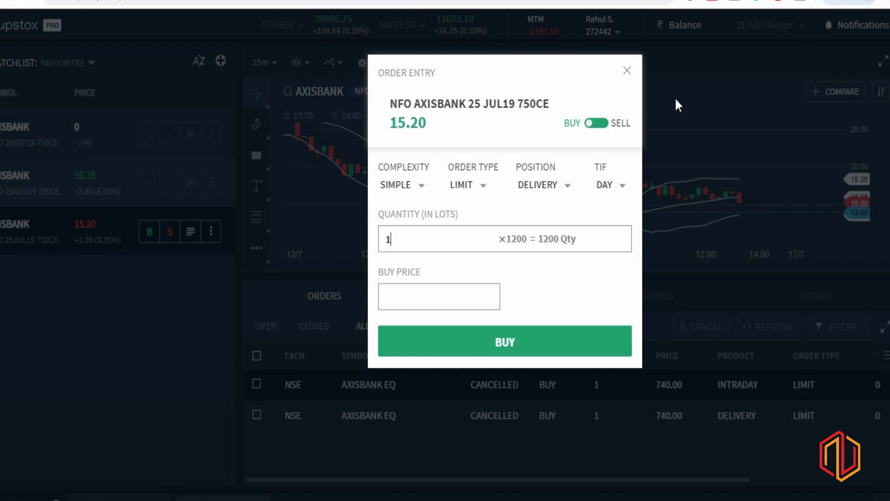
{"action": "left_click", "coordinate": [482, 186]}
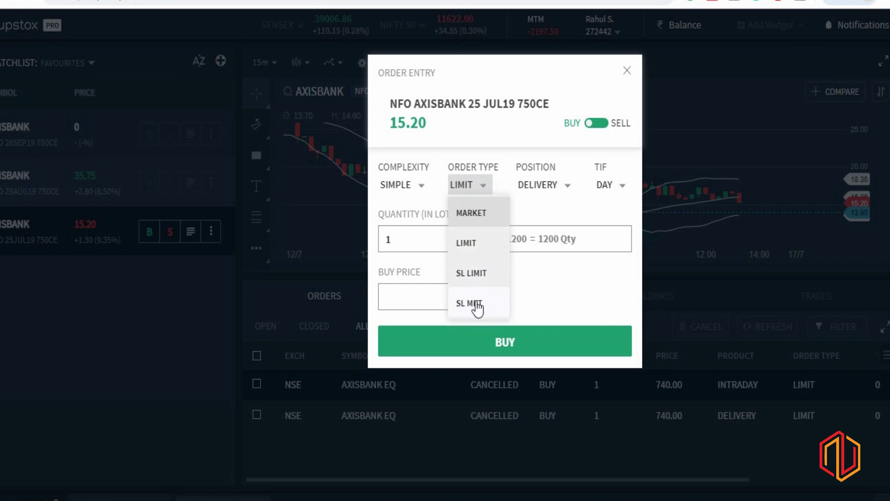
{"action": "left_click", "coordinate": [434, 267]}
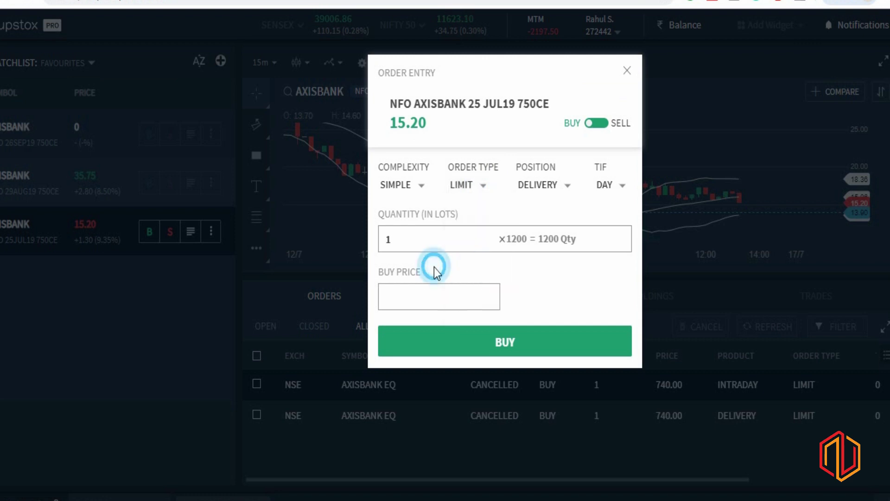
{"action": "left_click", "coordinate": [480, 184]}
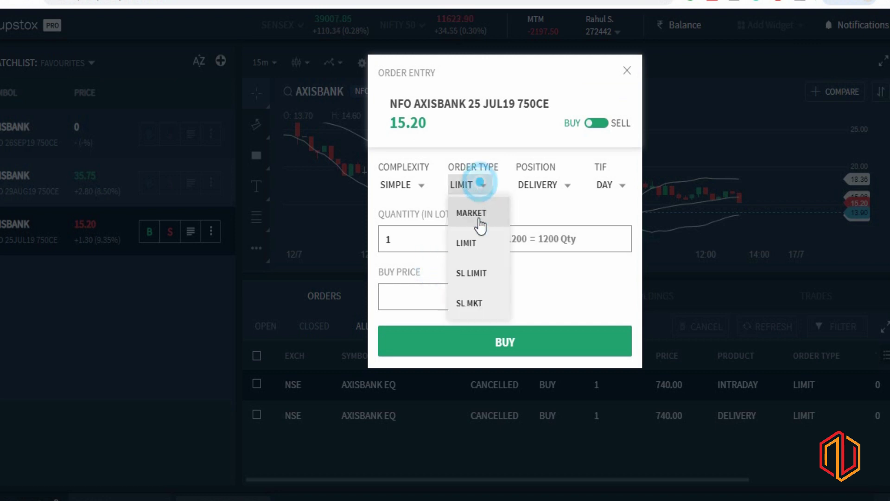
{"action": "left_click", "coordinate": [482, 304]}
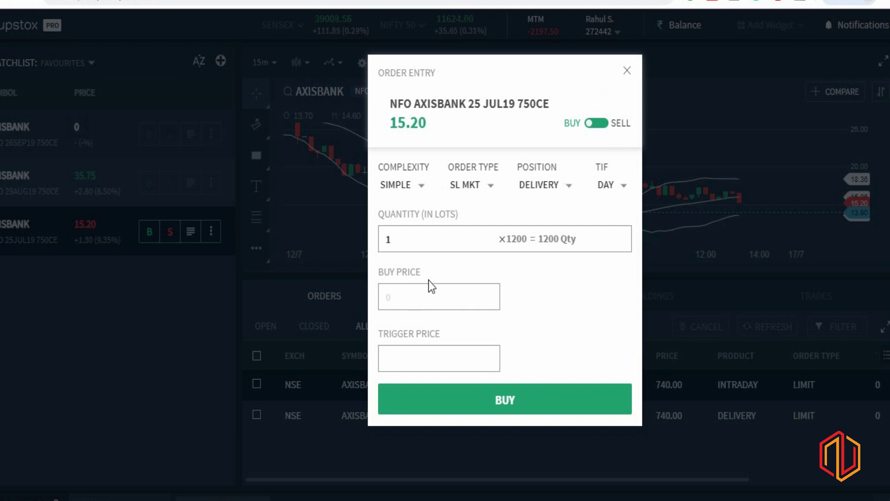
Switch the SL MKT option order from buy to sell and move the order entry window higher
{"action": "left_click", "coordinate": [597, 124]}
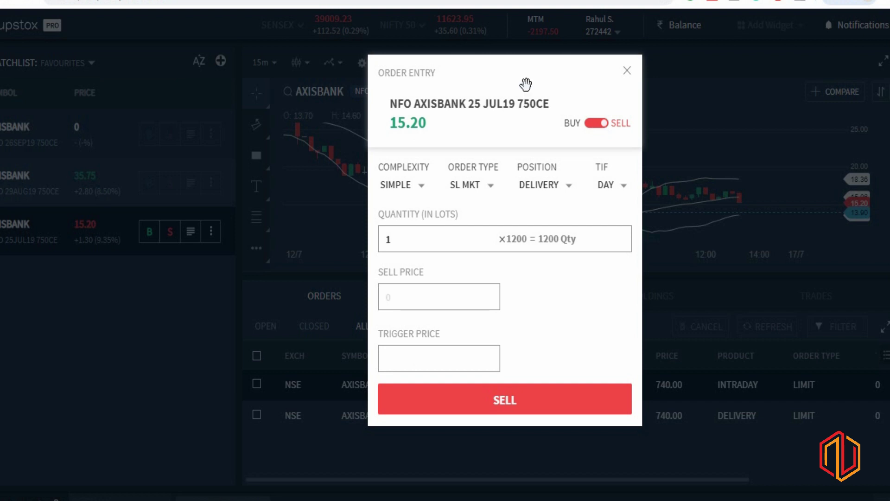
{"action": "left_click", "coordinate": [427, 357]}
{"action": "left_click_drag", "start_coordinate": [592, 72], "coordinate": [576, 28]}
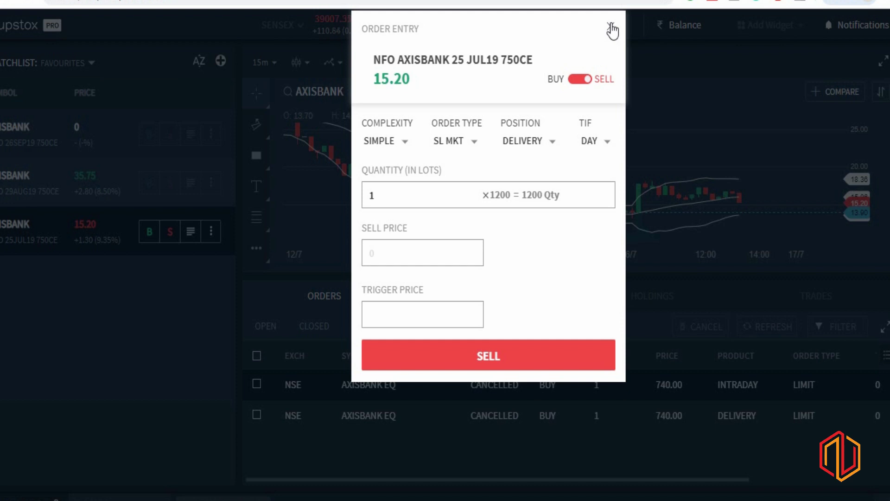
Close the option order entry without selling, and view Upstox Pro's contact information before dismissing it
{"action": "left_click", "coordinate": [610, 27]}
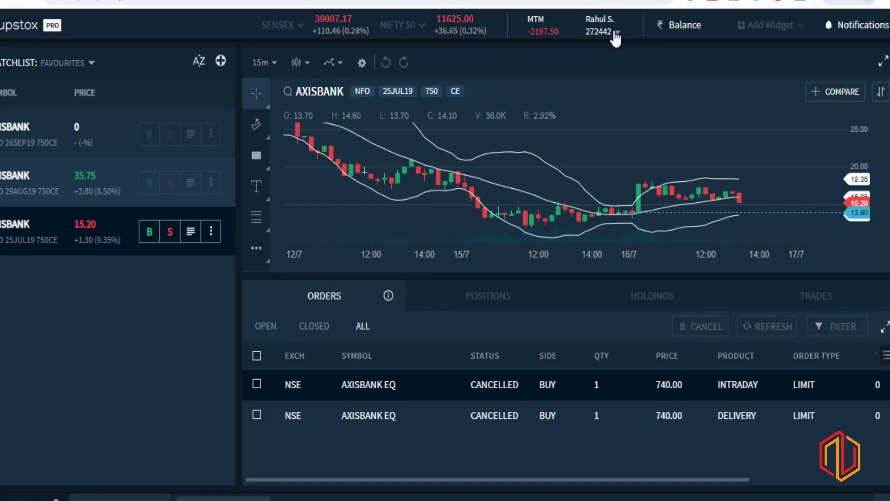
{"action": "left_click", "coordinate": [610, 32]}
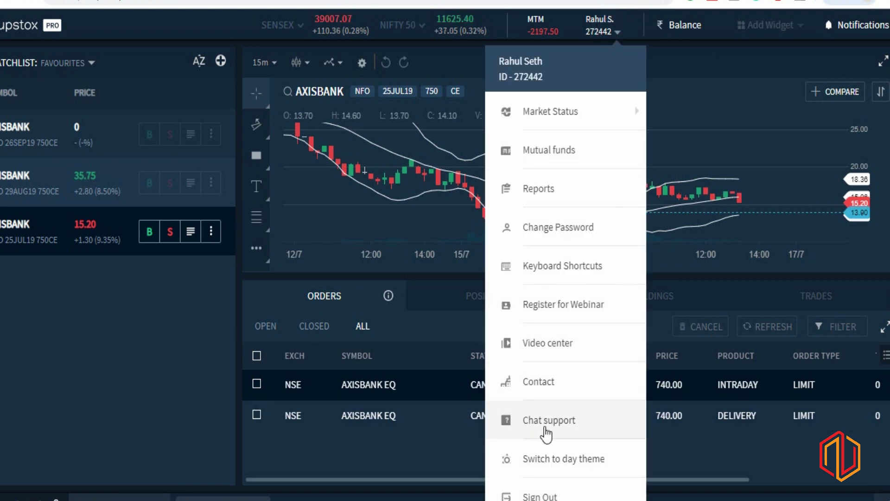
{"action": "left_click", "coordinate": [538, 385]}
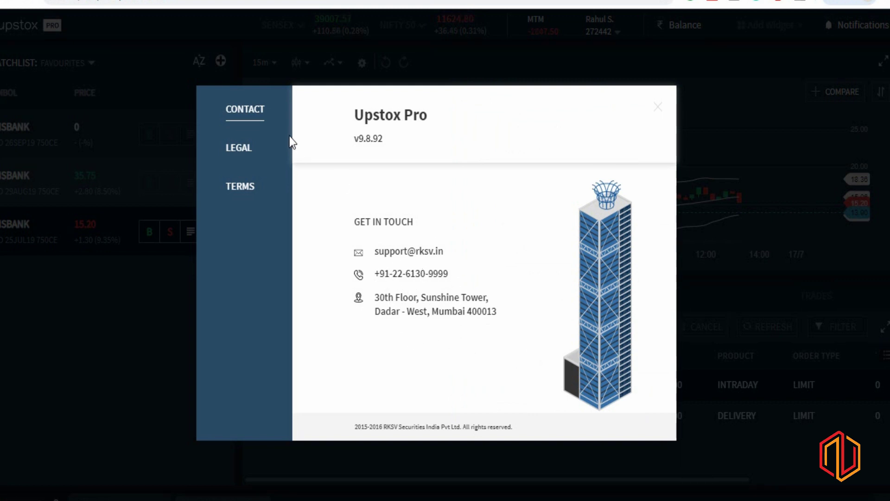
{"action": "left_click", "coordinate": [659, 107]}
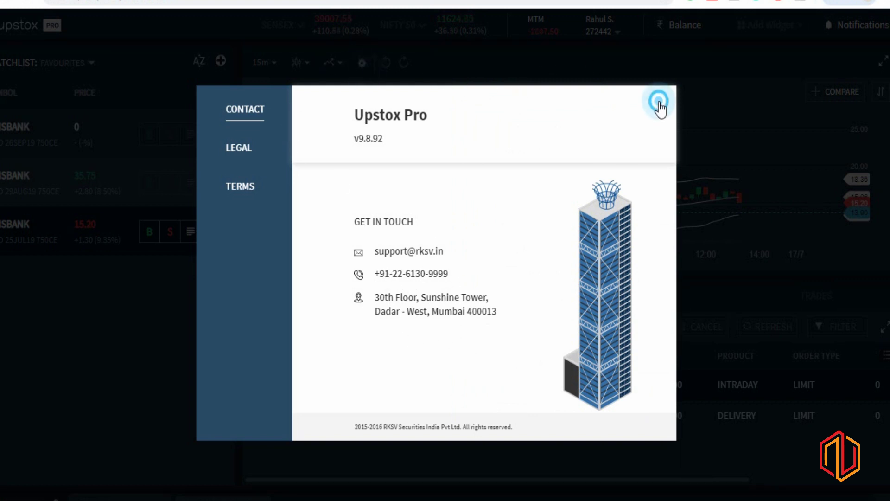
Bring up the Upstox support chat from the account options and close it without sending a message
{"action": "left_click", "coordinate": [611, 33]}
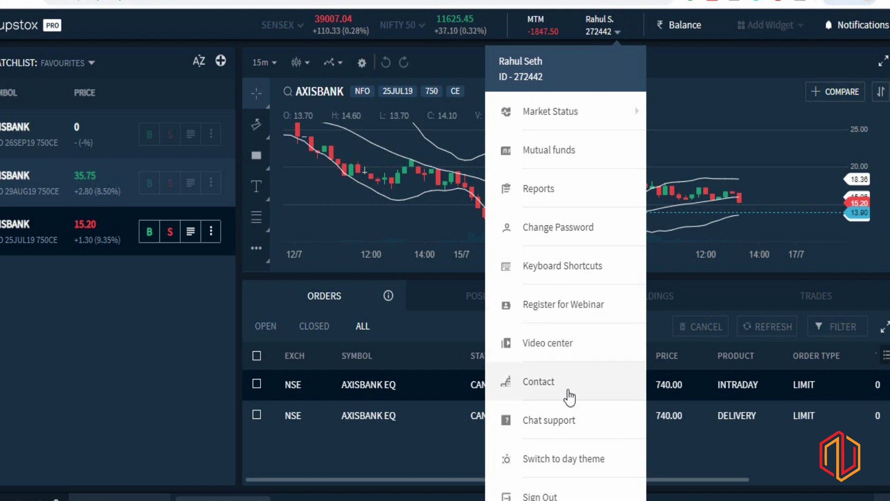
{"action": "left_click", "coordinate": [543, 426]}
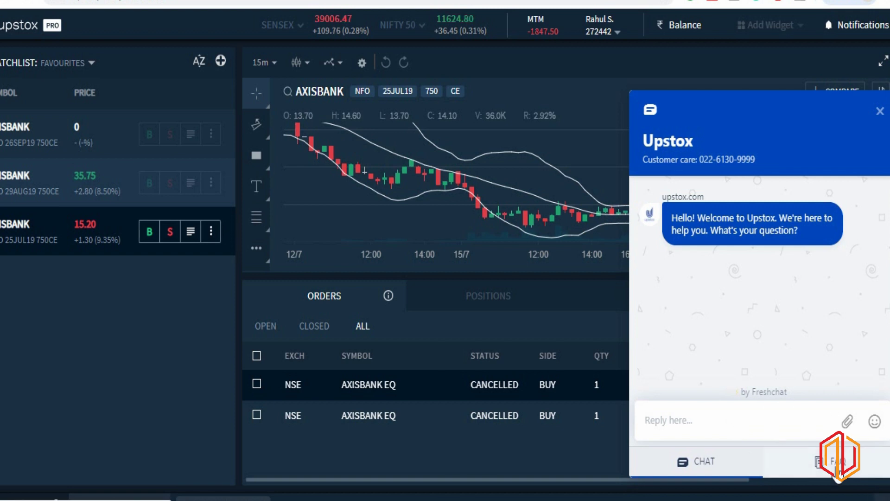
{"action": "left_click", "coordinate": [880, 112]}
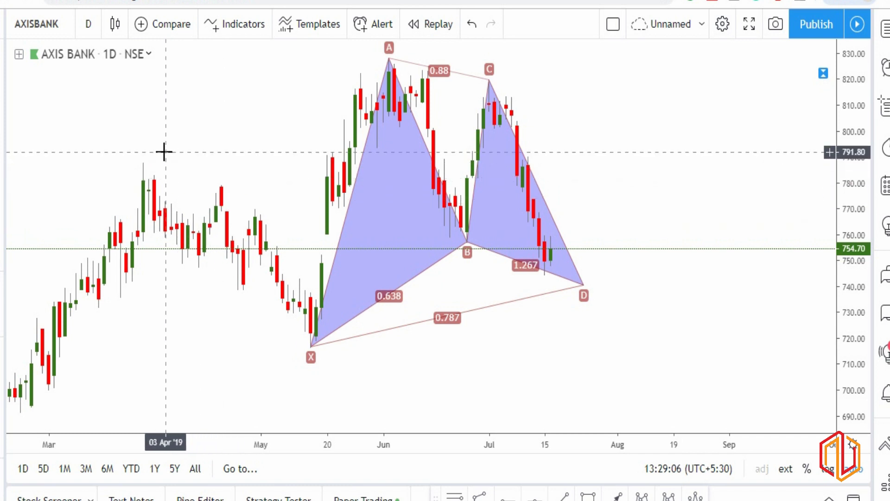
{"action": "scroll", "coordinate": [166, 153], "scroll_direction": "down", "scroll_amount": 2}
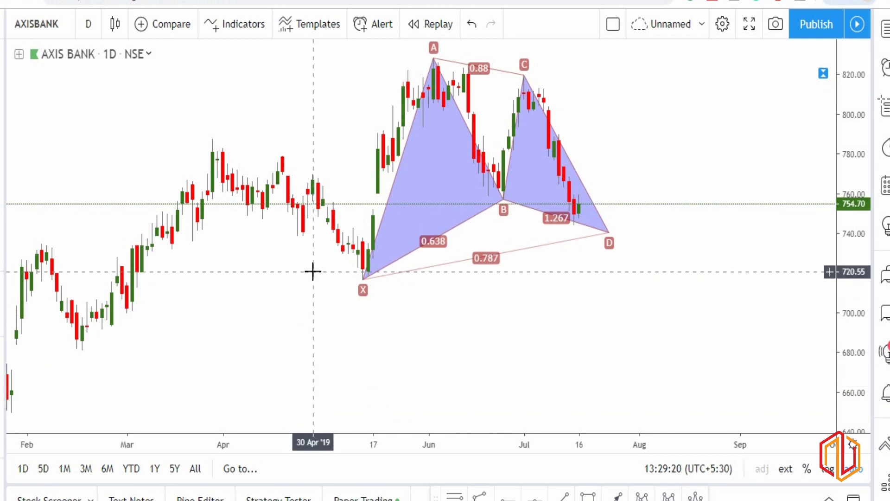
{"action": "left_click_drag", "start_coordinate": [288, 346], "coordinate": [380, 372]}
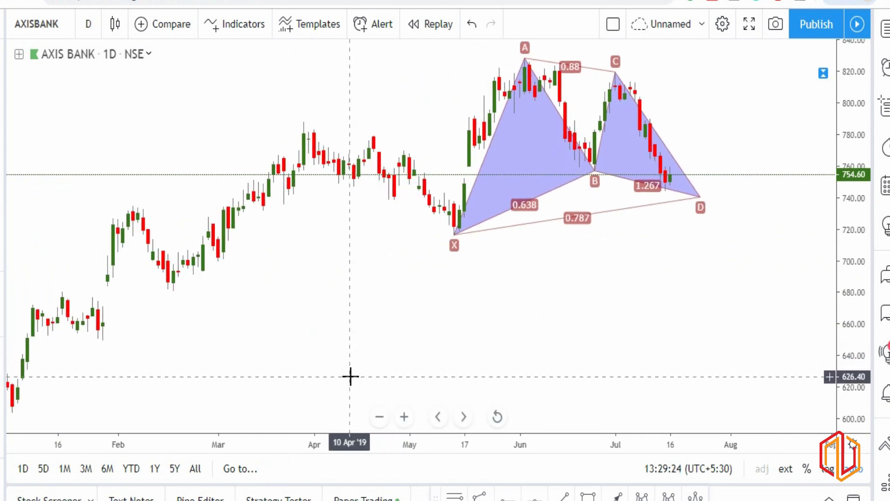